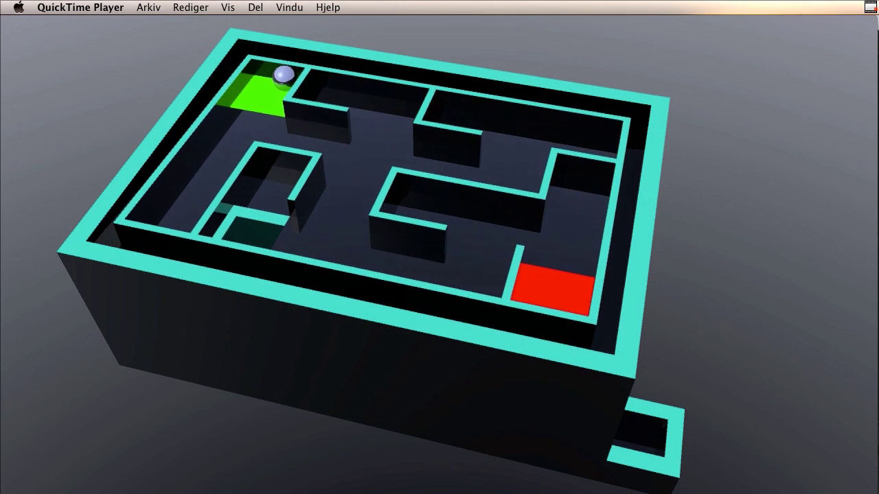
Watch labyrinth game.mp4 play to the end in QuickTime Player
mouse_move(735, 398)
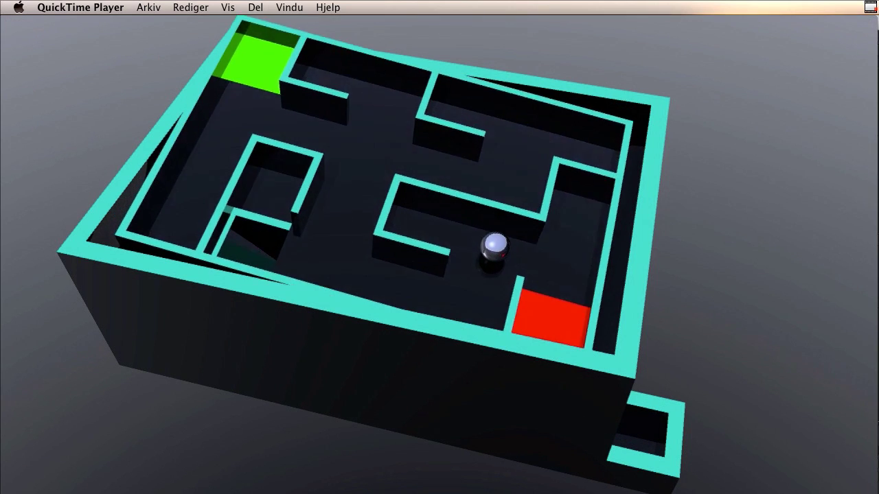
mouse_move(446, 296)
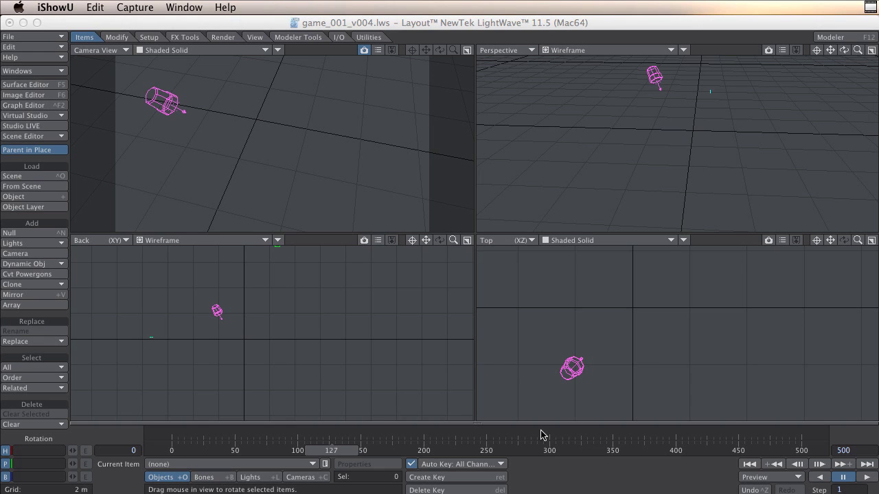
Switch to Modeler, enlarge the Perspective view to fill the workspace, and orbit it
key("super+Tab")
key("super+Tab")
key("super+Tab")
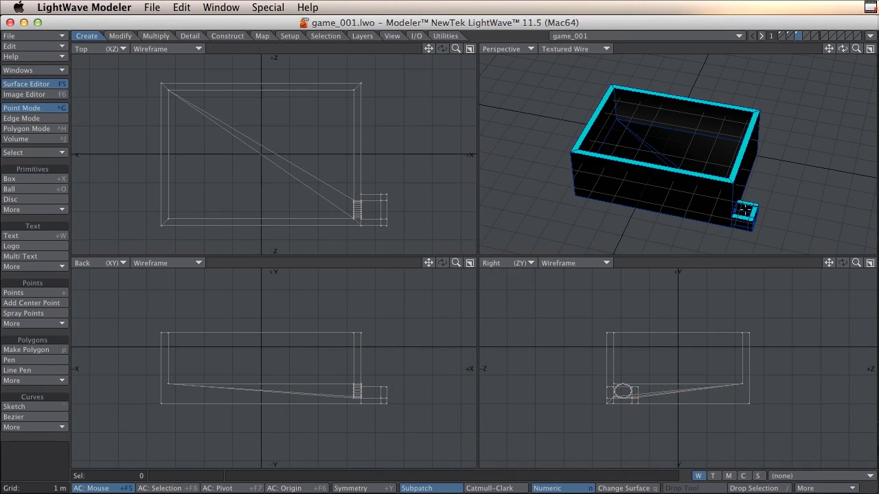
key("0")
left_click_drag(510, 275, 529, 339, "alt")
scroll(453, 259, "up", 2)
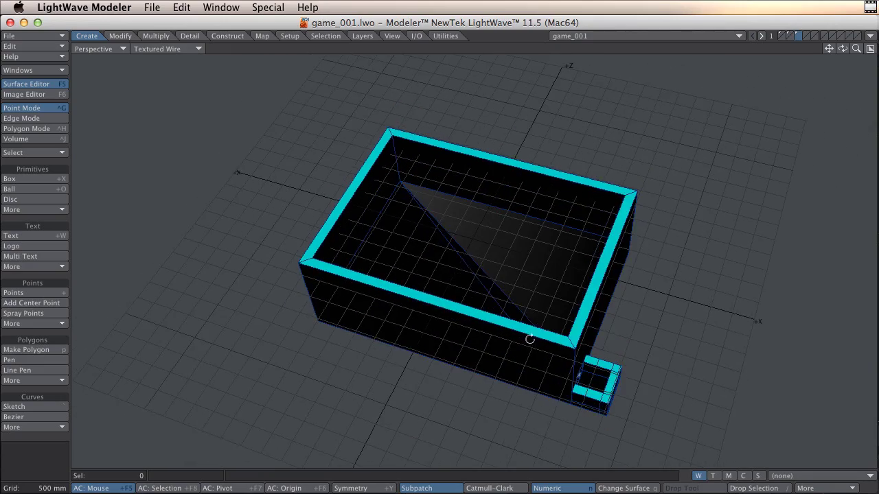
Show the maze and base box layers in Texture shading, then return to Layout
left_click(787, 35)
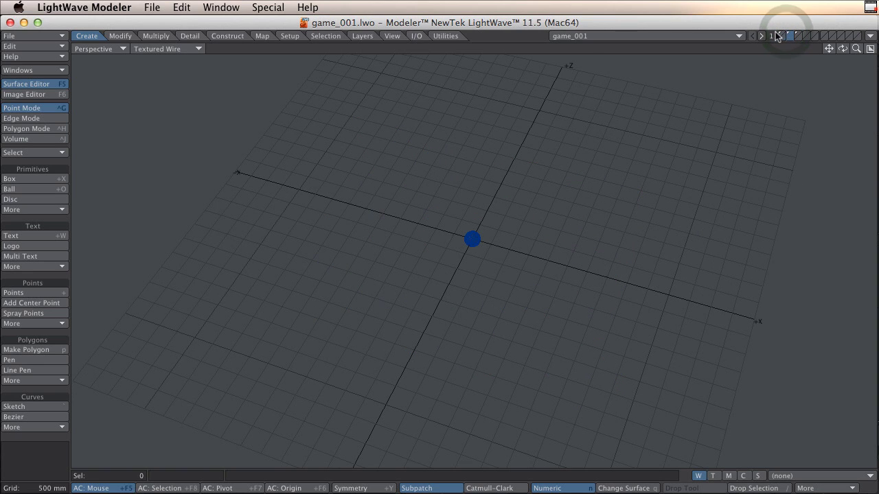
left_click(780, 35)
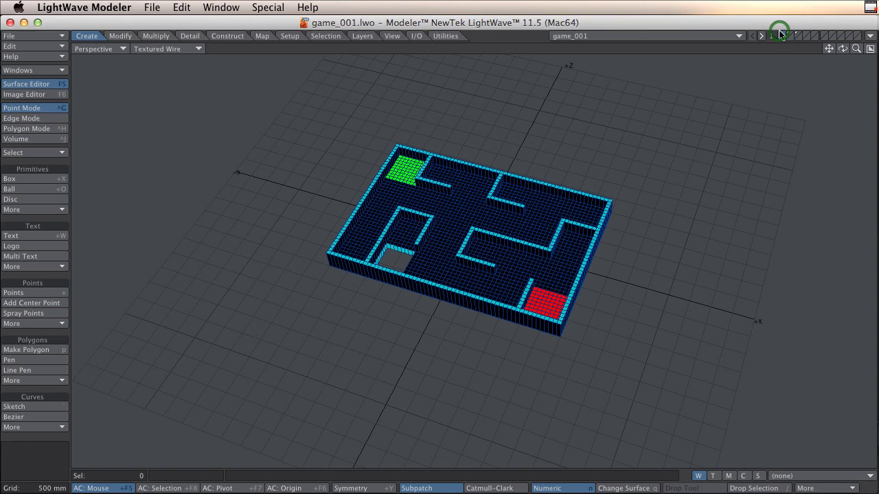
left_click(185, 51)
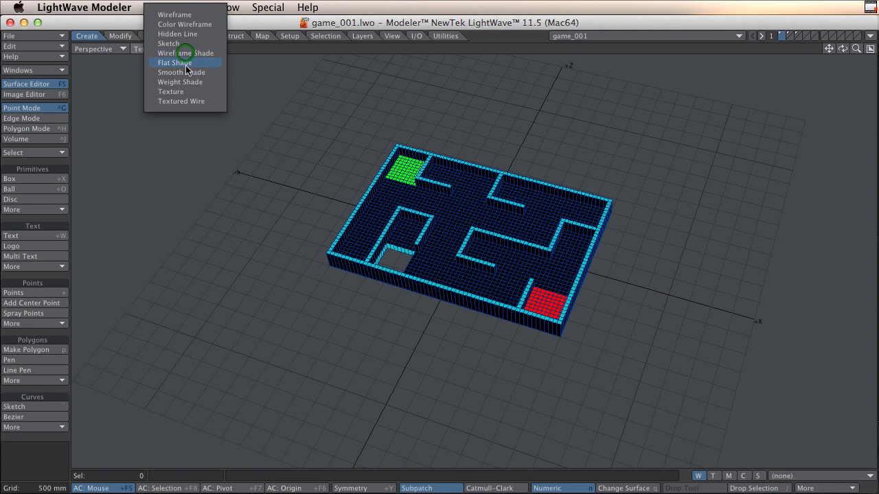
left_click(172, 88)
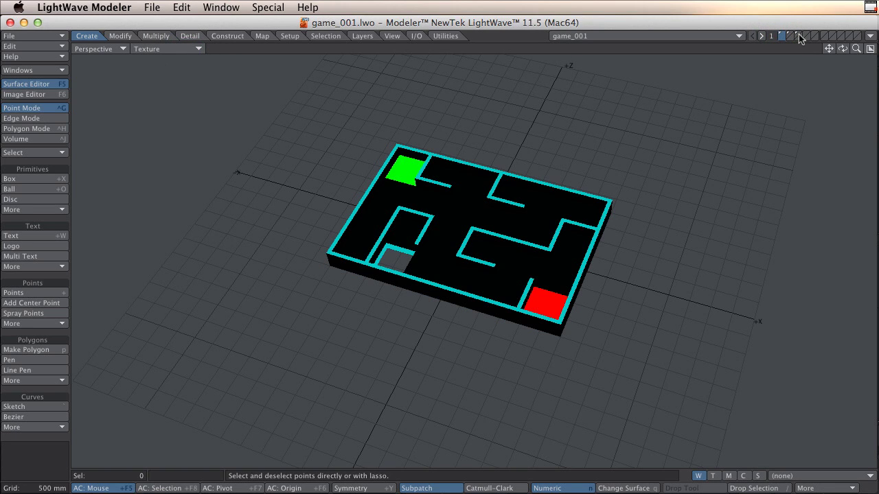
left_click(790, 35, "shift")
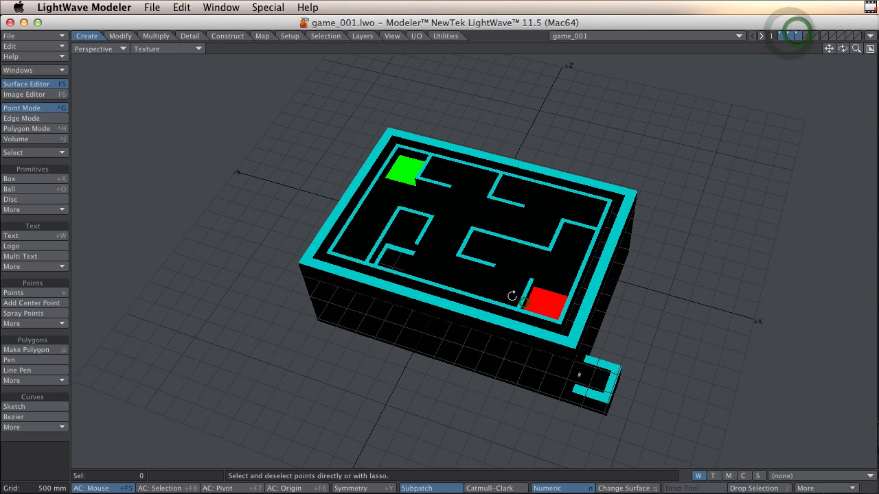
left_click_drag(523, 303, 506, 249, "alt")
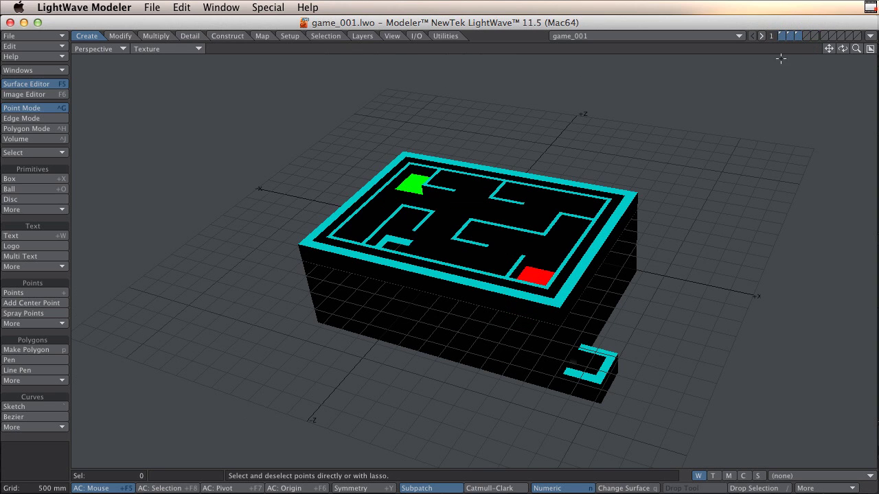
left_click(871, 37)
left_click(845, 54)
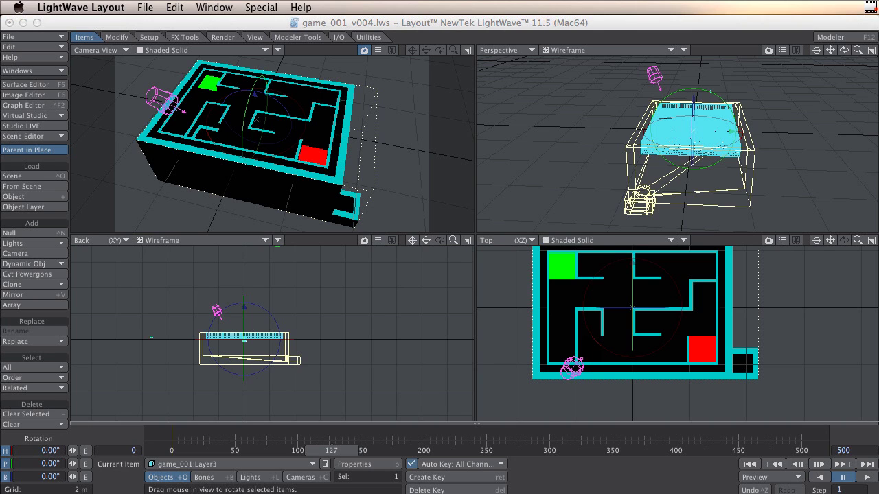
Set Layer3 as a Static collision body in the dynamics tools
left_click(185, 38)
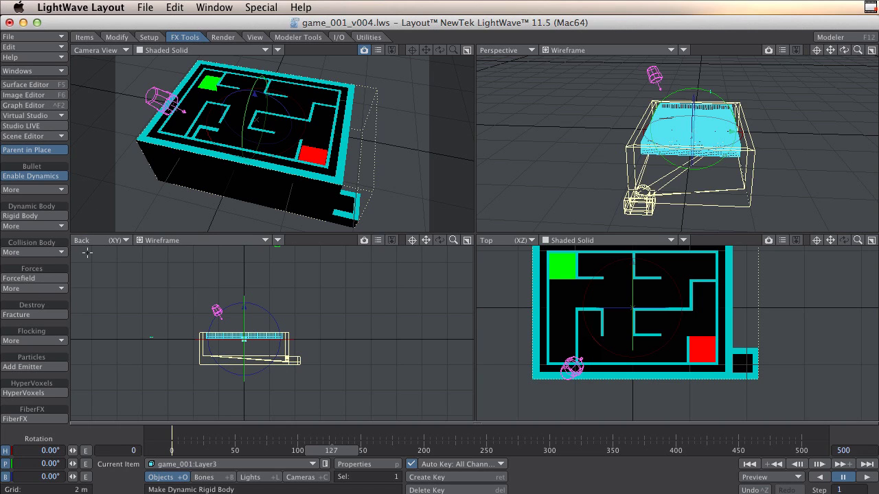
left_click(52, 253)
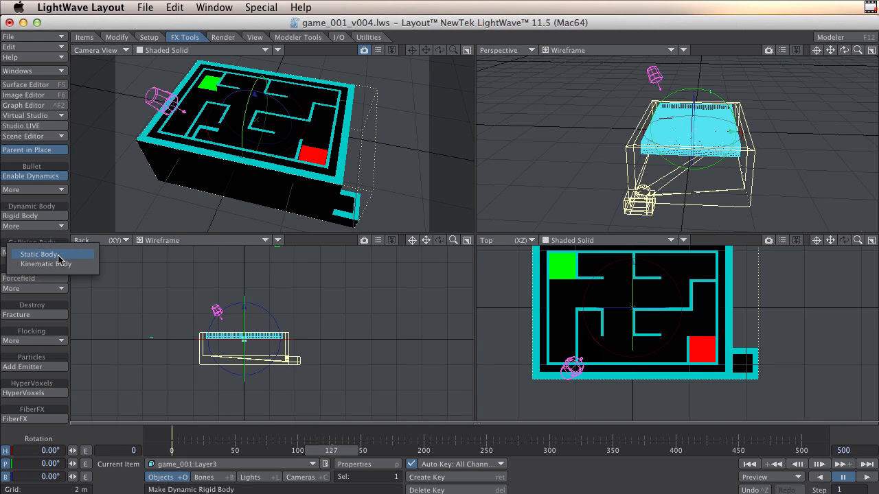
left_click(58, 256)
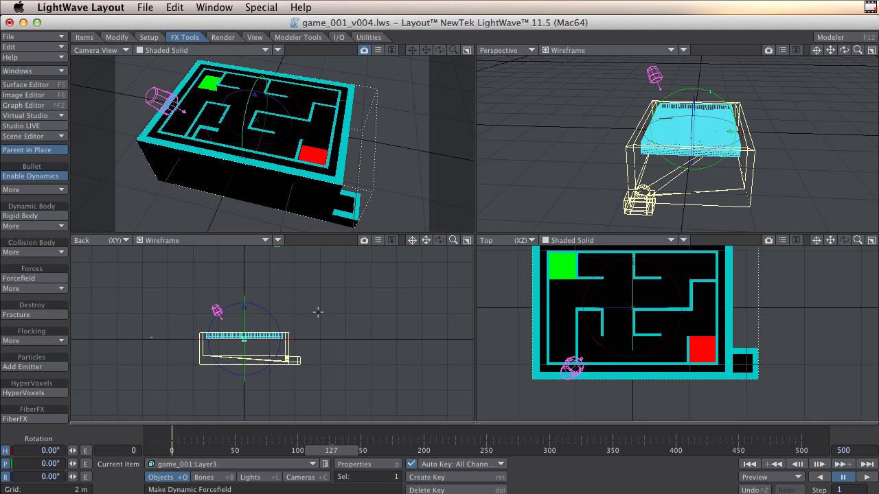
Make the Board a Kinematic collision body and the Ball a Rigid body
left_click(306, 121)
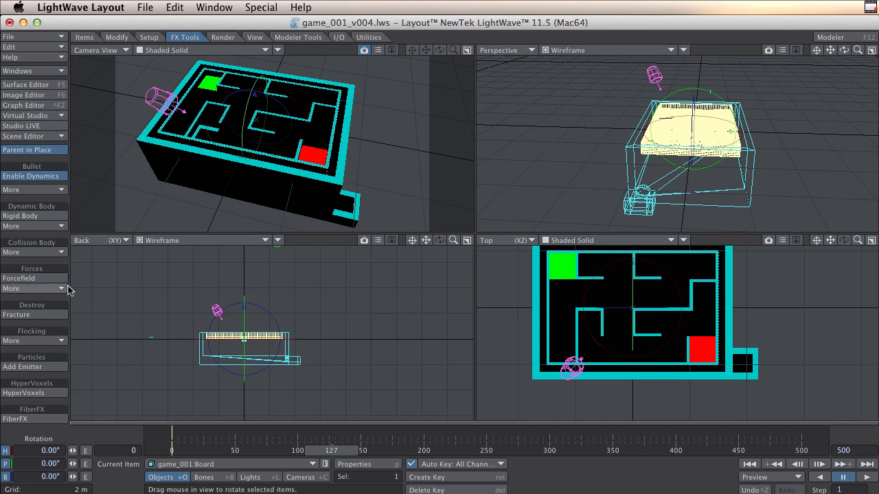
left_click(55, 252)
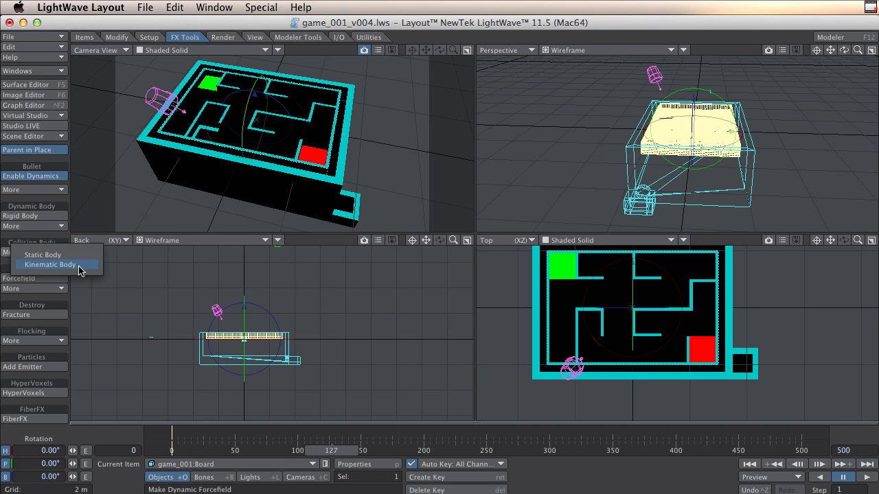
left_click(79, 266)
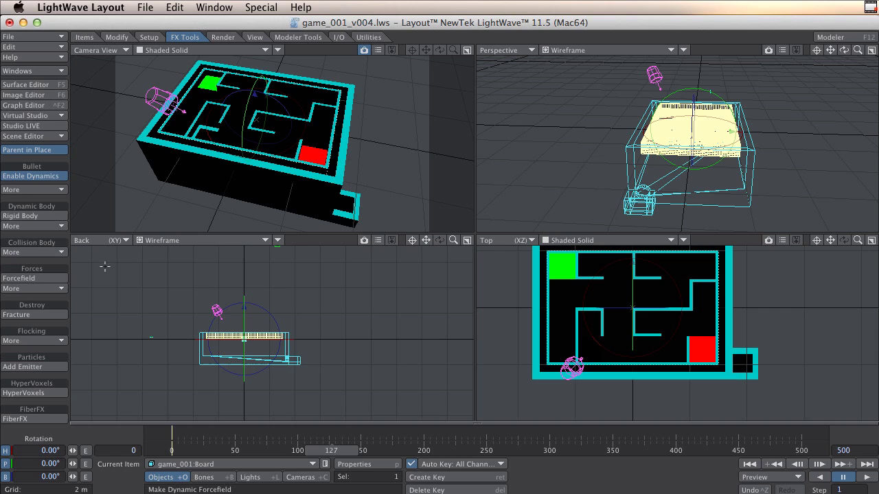
left_click(268, 464)
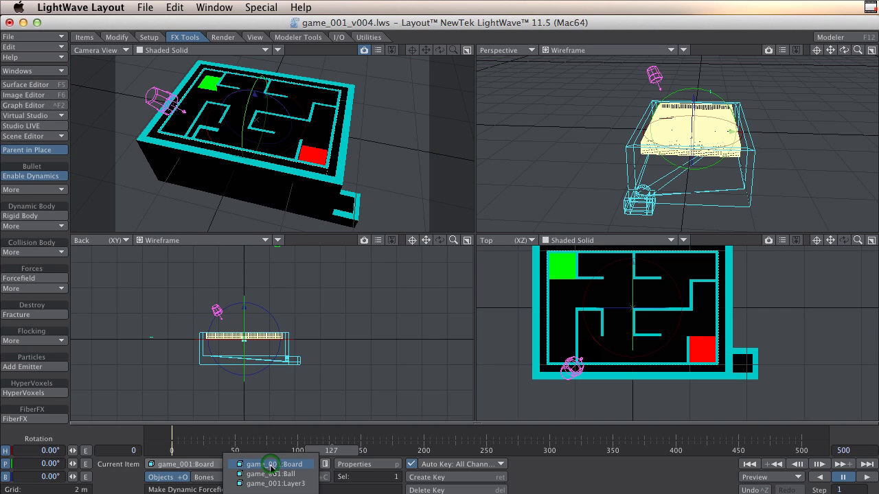
left_click(271, 474)
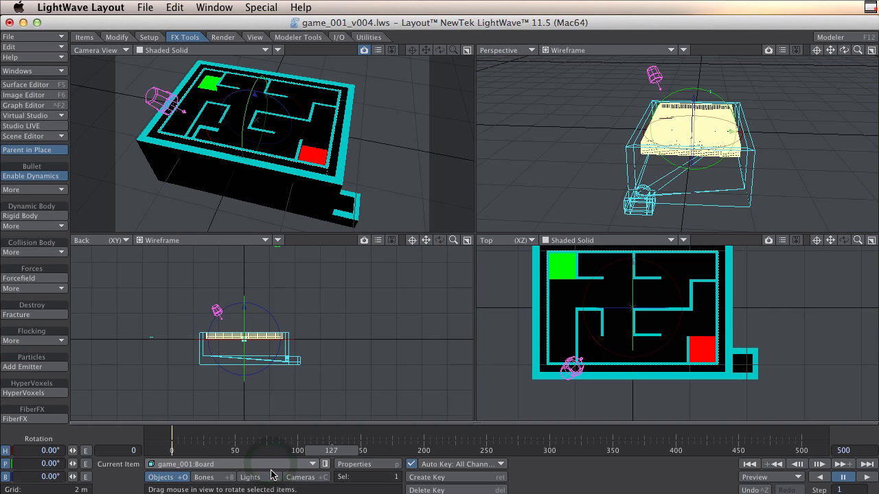
left_click(41, 216)
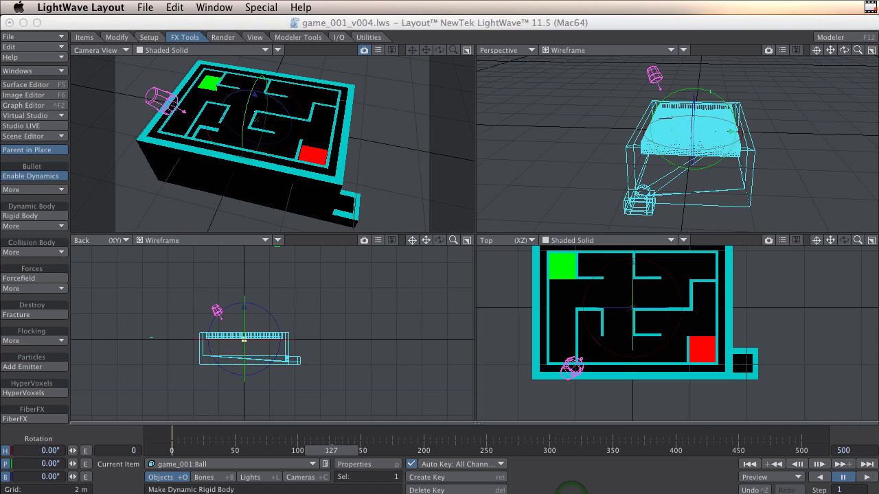
Set the scene end frame to 200 and open the Bullet simulation properties
left_click(846, 451)
type("200")
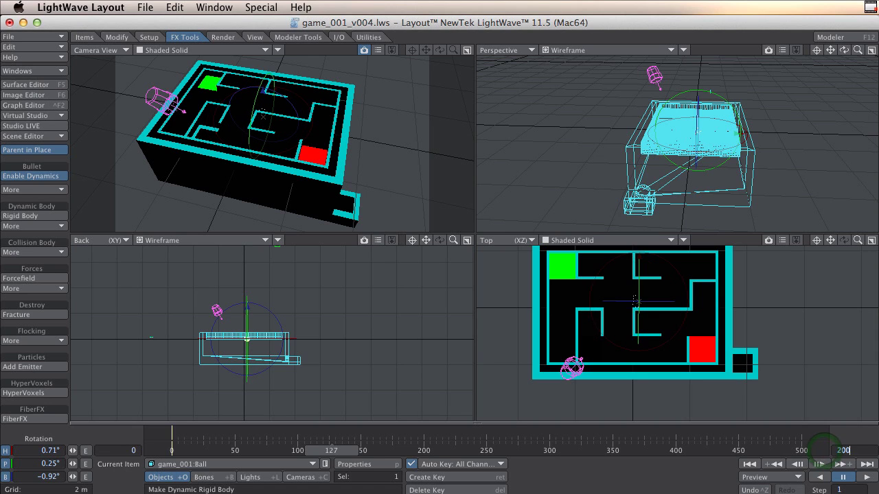
key("Return")
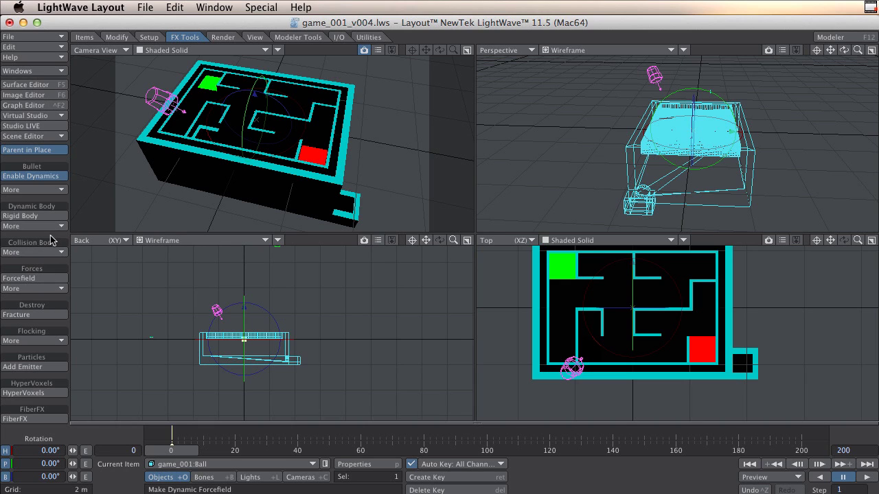
left_click(33, 190)
left_click(43, 190)
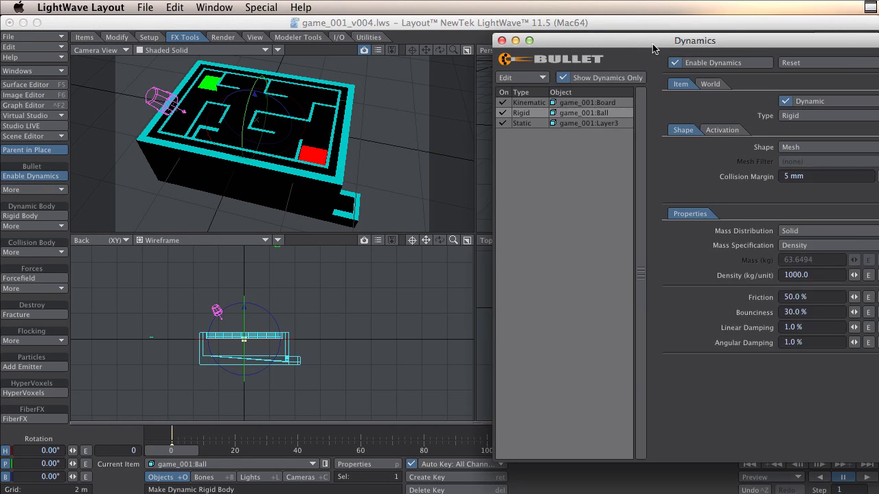
Give the Ball a Sphere collision shape in the Bullet Dynamics window
left_click_drag(652, 44, 545, 37)
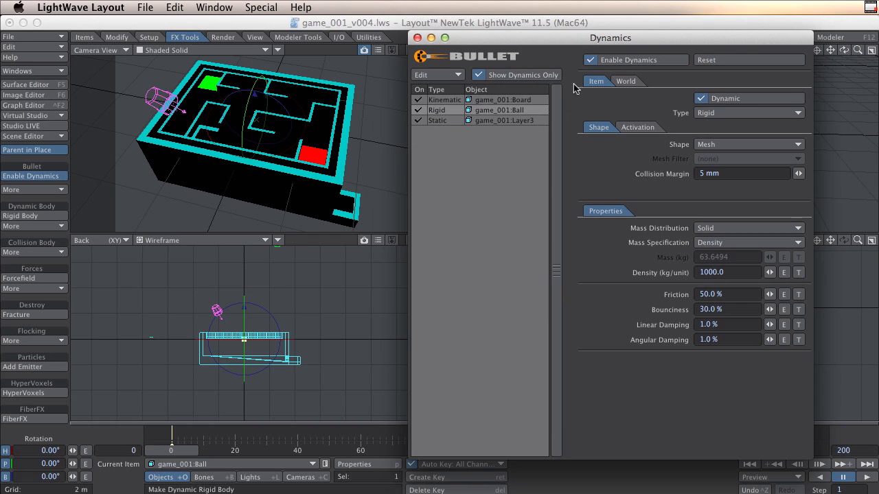
left_click(525, 112)
left_click(726, 144)
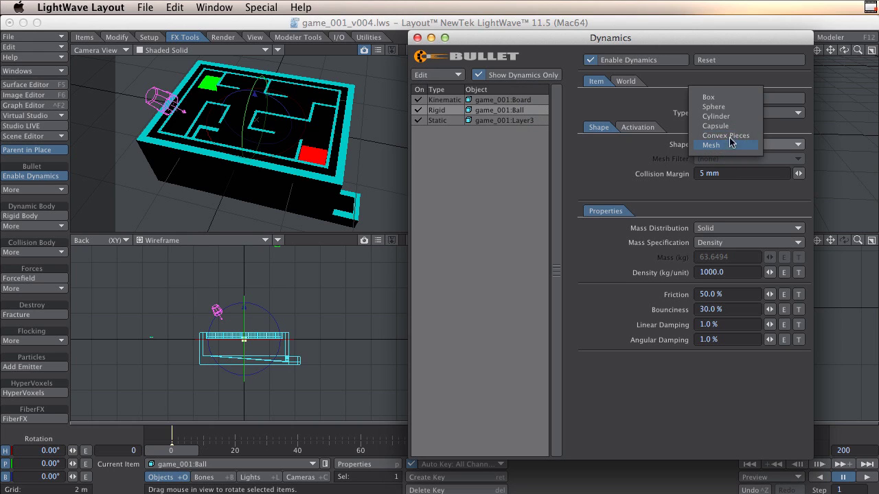
left_click(742, 108)
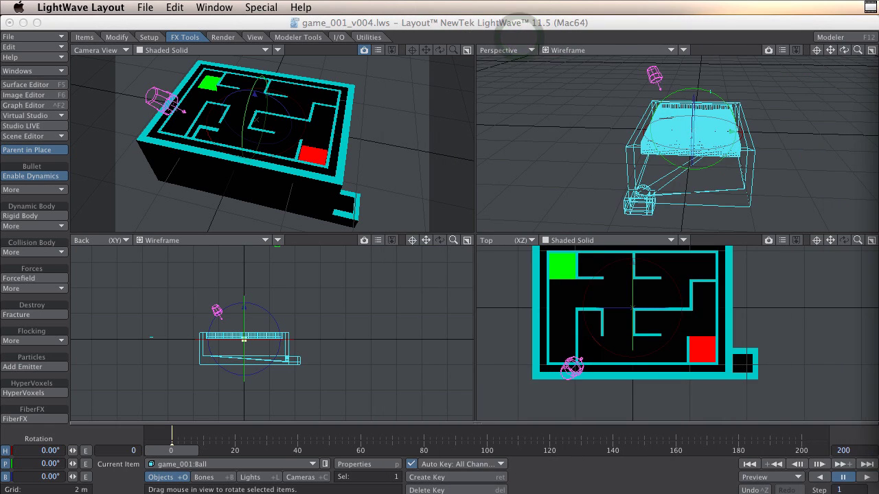
Set Friction to 0 % for the Ball and the Board, then close the dynamics settings
left_click_drag(518, 37, 498, 42)
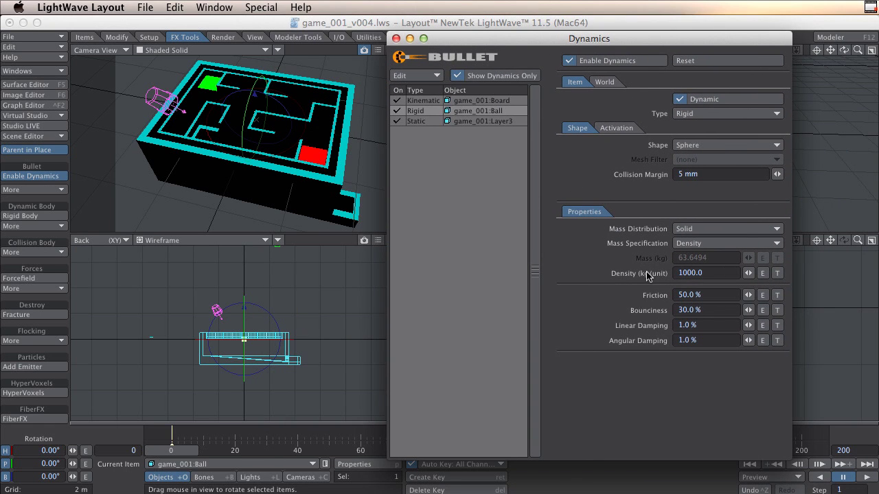
left_click(708, 295)
type("0")
key("Tab")
left_click(510, 101)
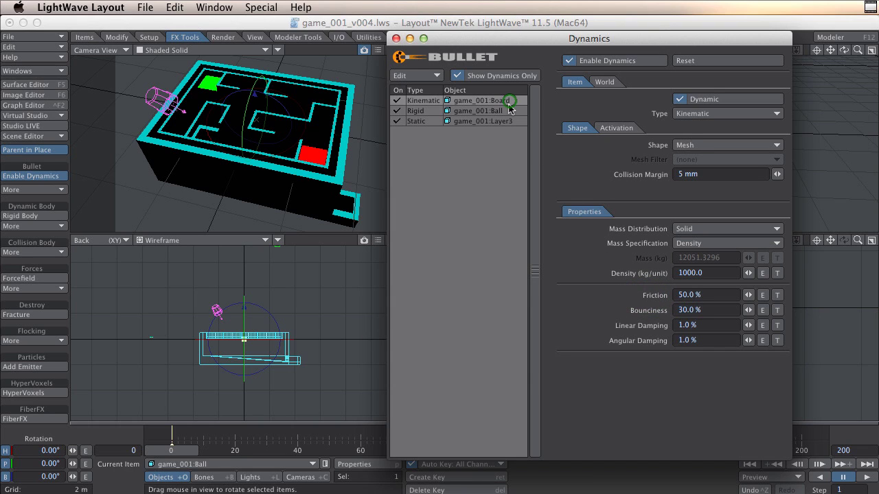
left_click(704, 295)
type("0")
key("Tab")
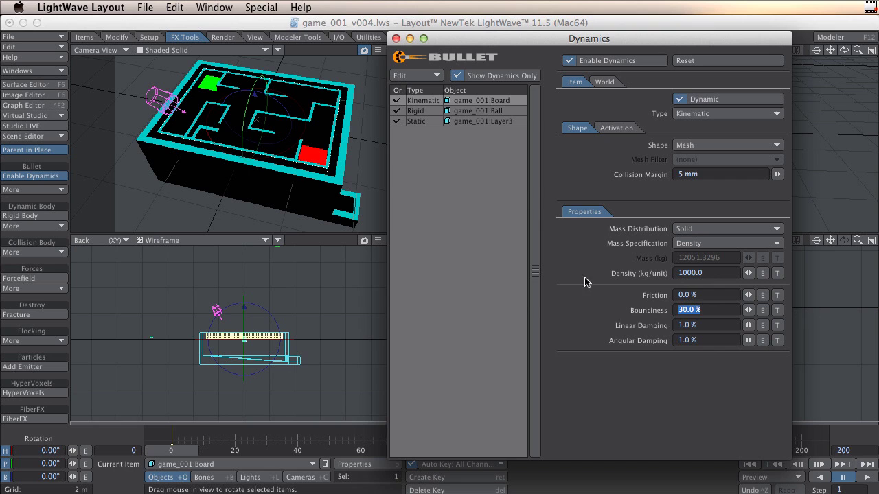
left_click(508, 124)
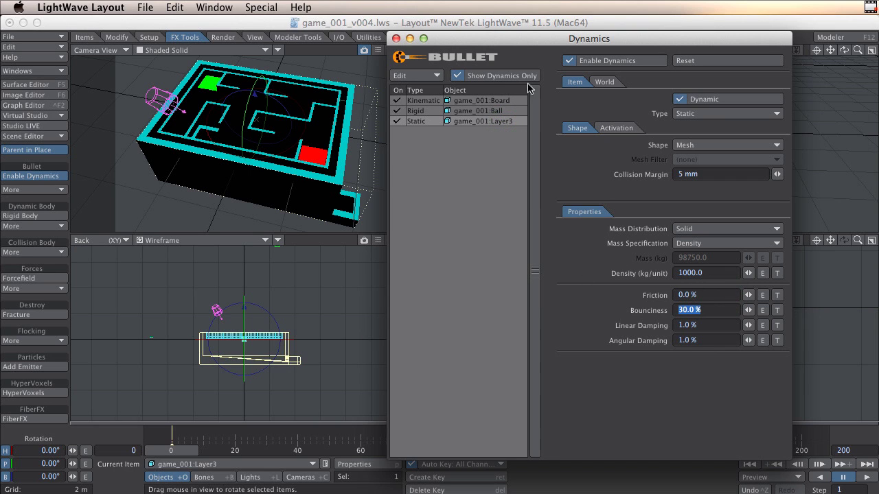
double_click(529, 42)
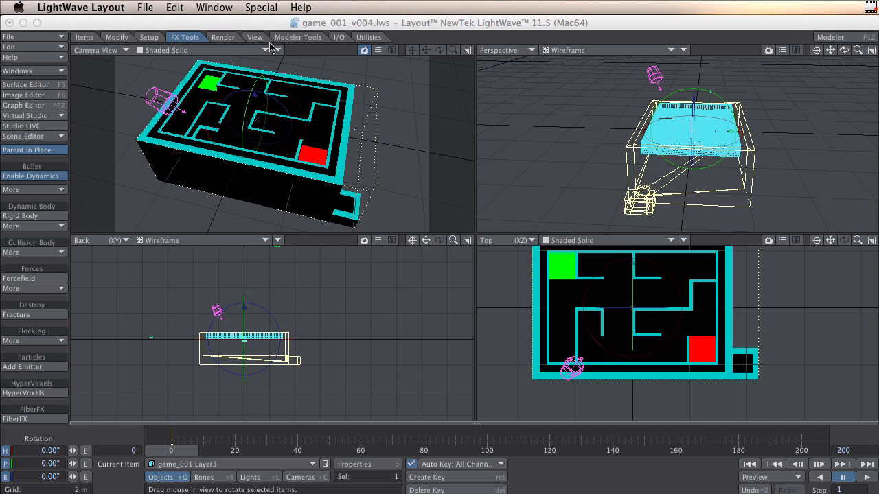
Move the Ball onto the red square in Top view and raise it above the board
key("t")
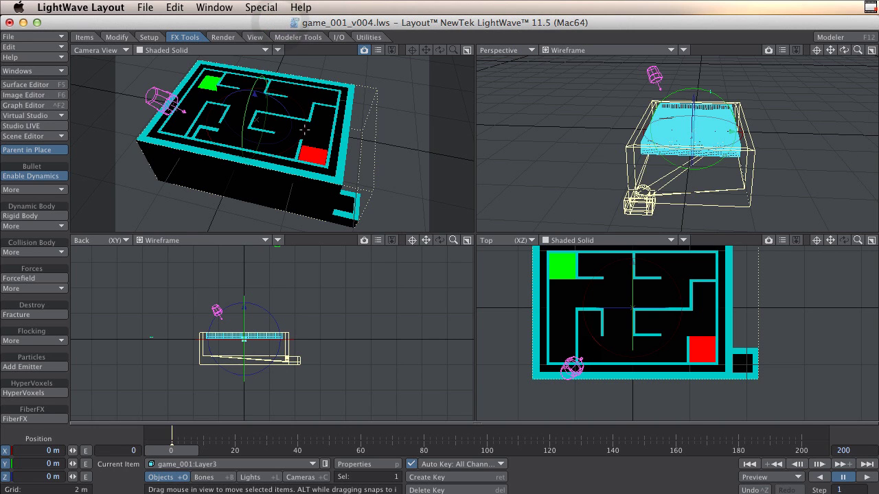
left_click_drag(341, 354, 357, 354)
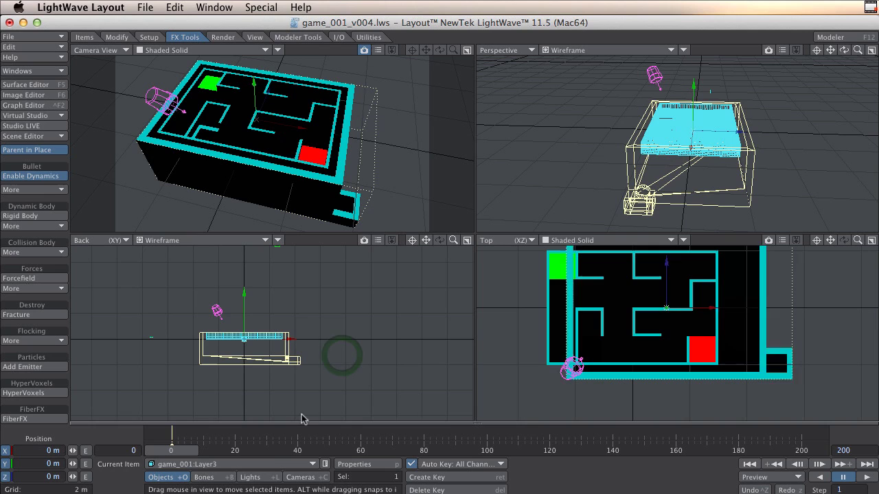
left_click(234, 464)
left_click(244, 451)
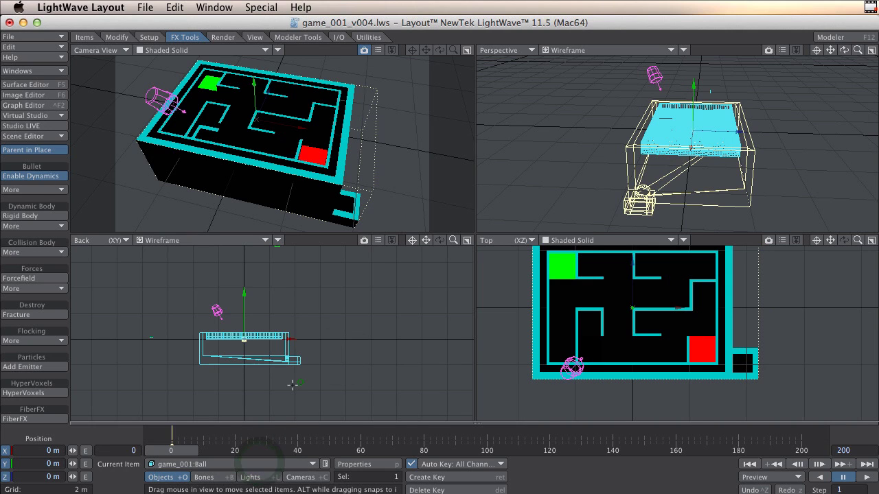
left_click(831, 335)
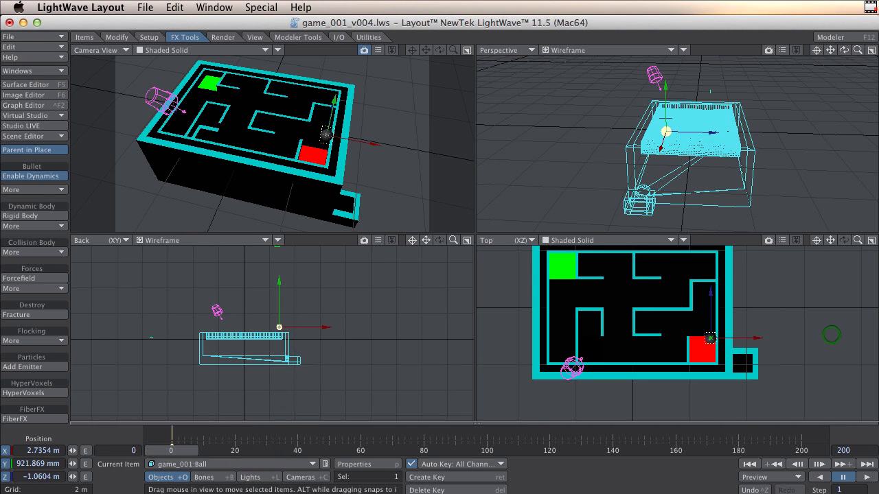
left_click_drag(831, 334, 720, 338)
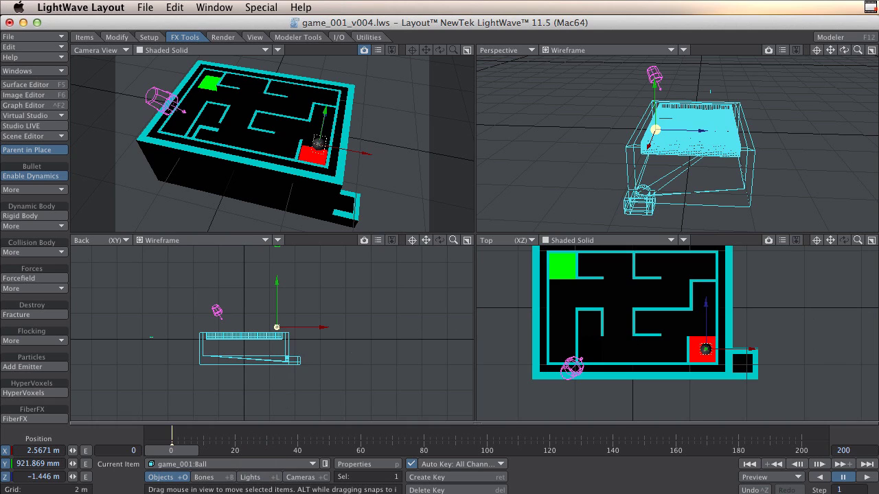
left_click_drag(352, 355, 351, 343)
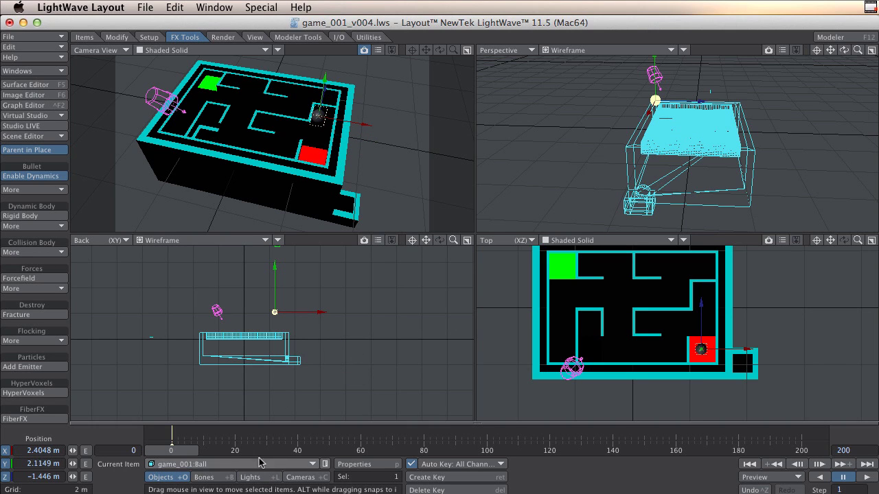
Play the simulation to preview the fall, then rewind to frame 0 and select the Board
left_click(867, 477)
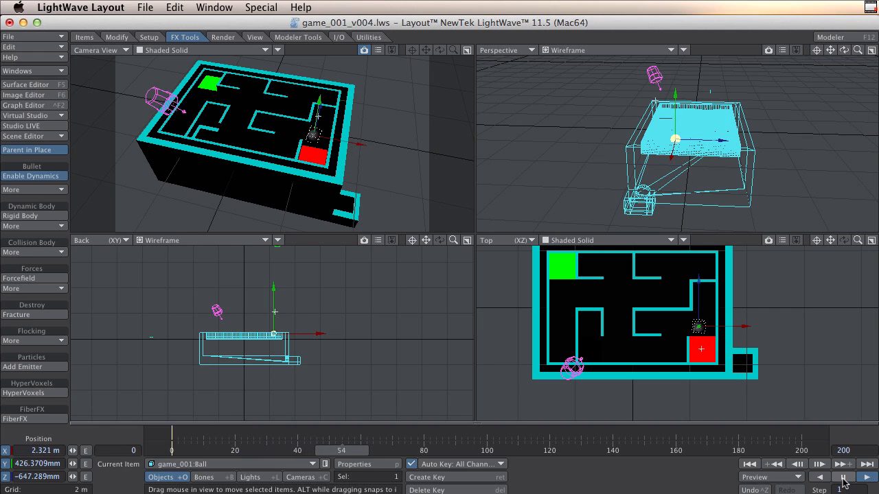
left_click(843, 477)
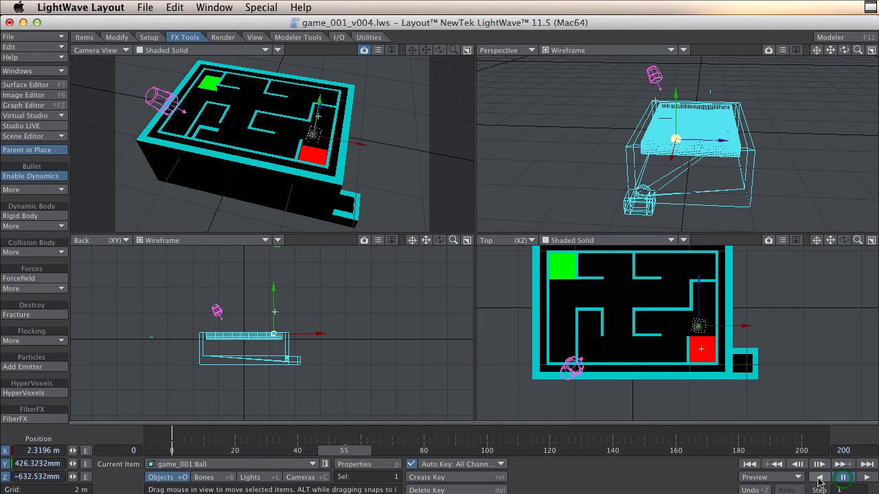
left_click(750, 464)
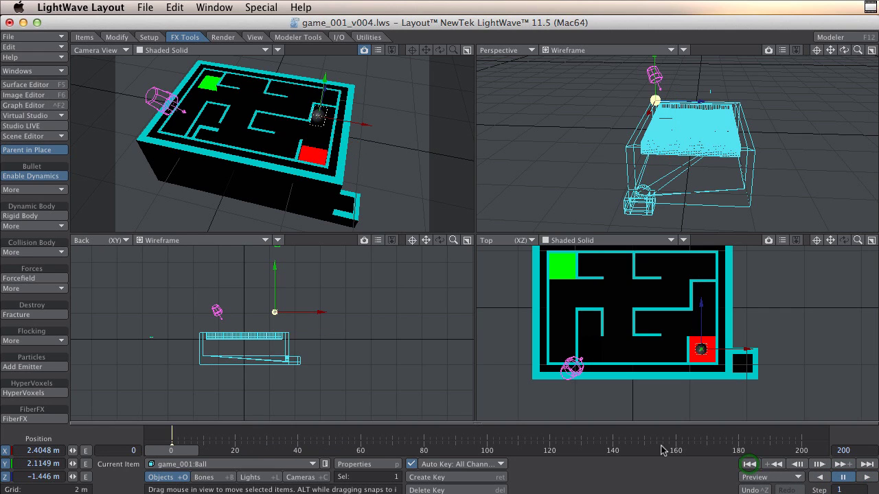
left_click(603, 314)
In the enlarged camera view, bank the Board 4.20° and test-play the simulation
key("y")
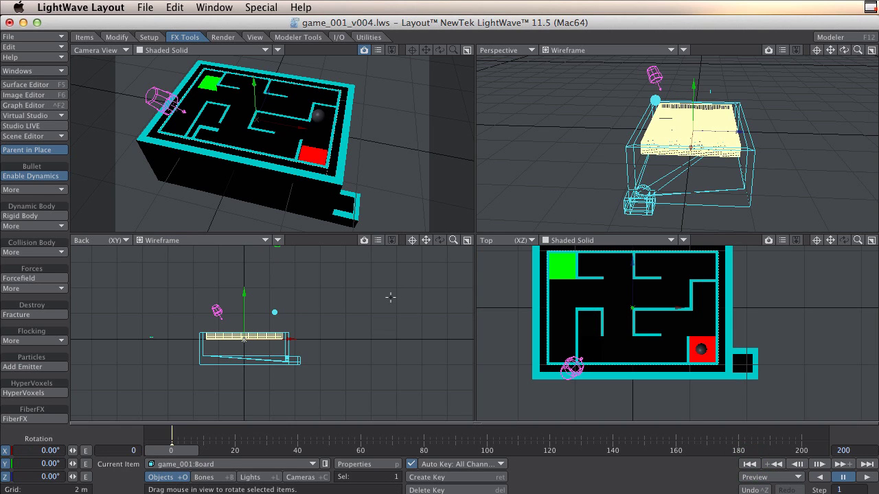
key("KP_0")
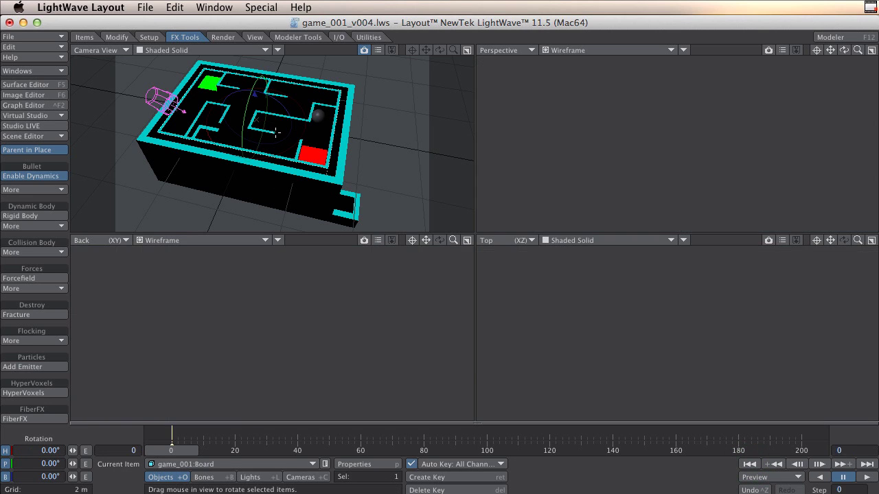
left_click(495, 223)
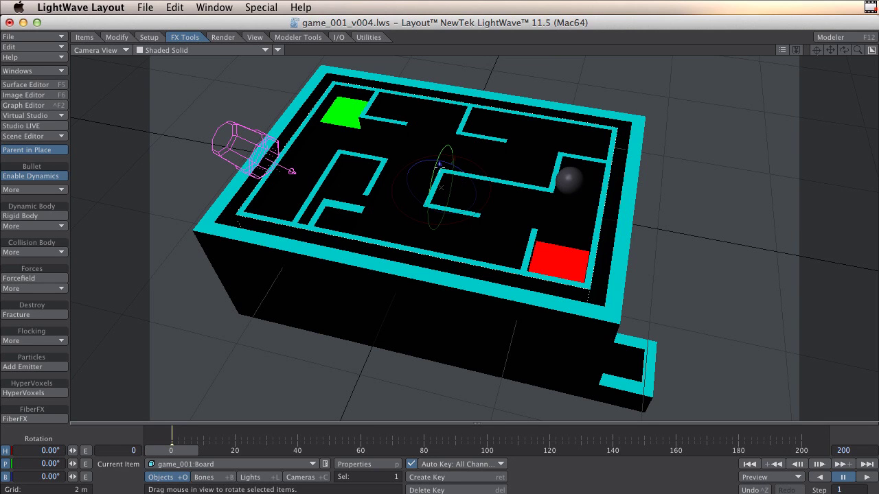
left_click_drag(443, 162, 438, 164)
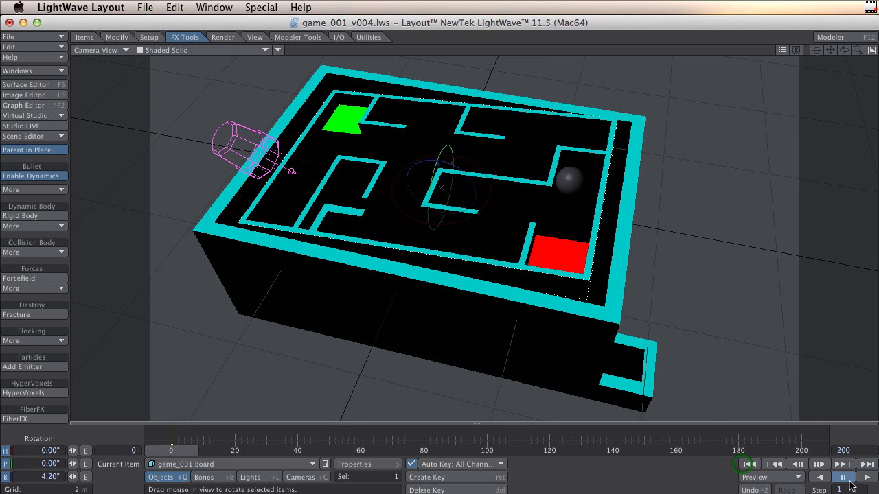
left_click(869, 479)
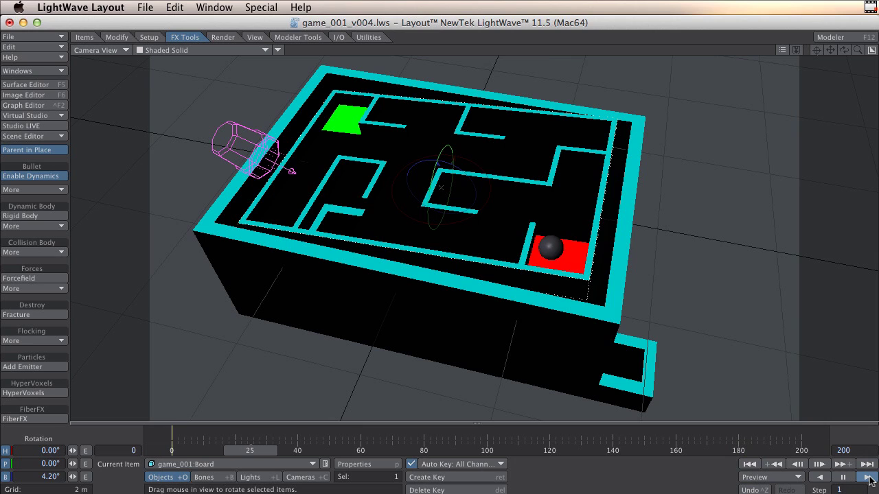
left_click(843, 477)
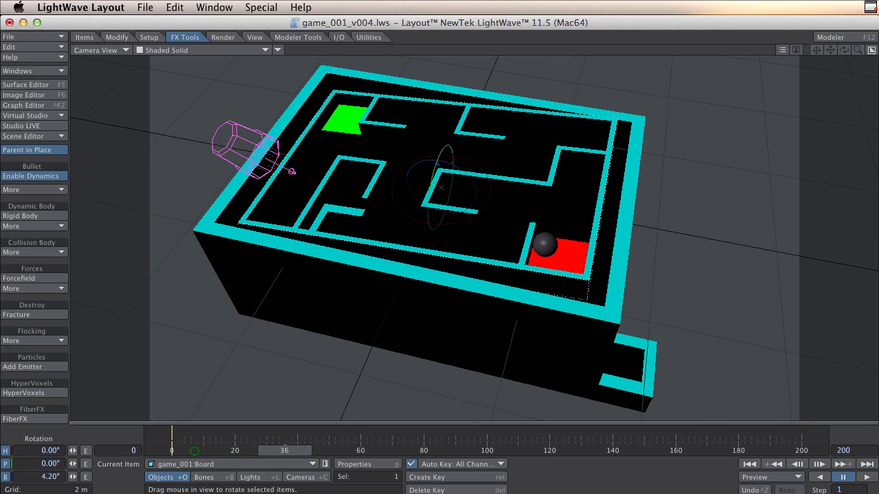
left_click(193, 452)
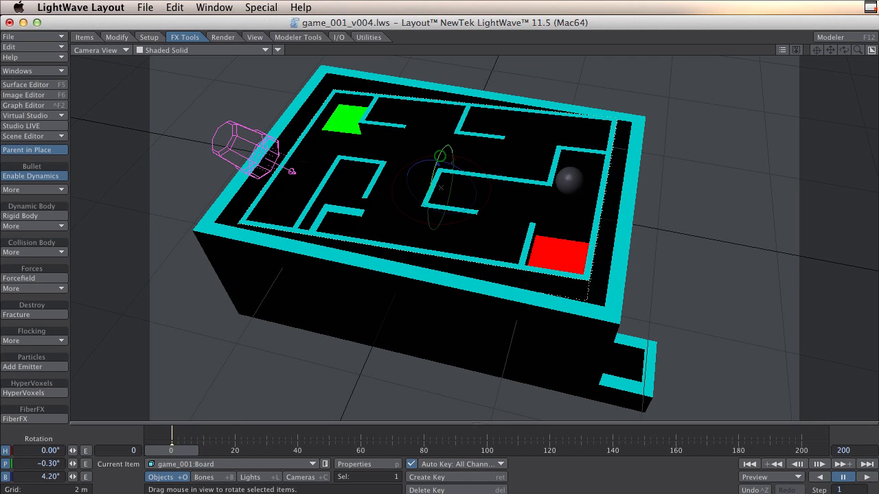
Pitch the Board forward to 3.10° and replay the simulation from frame 0
left_click_drag(439, 156, 435, 178)
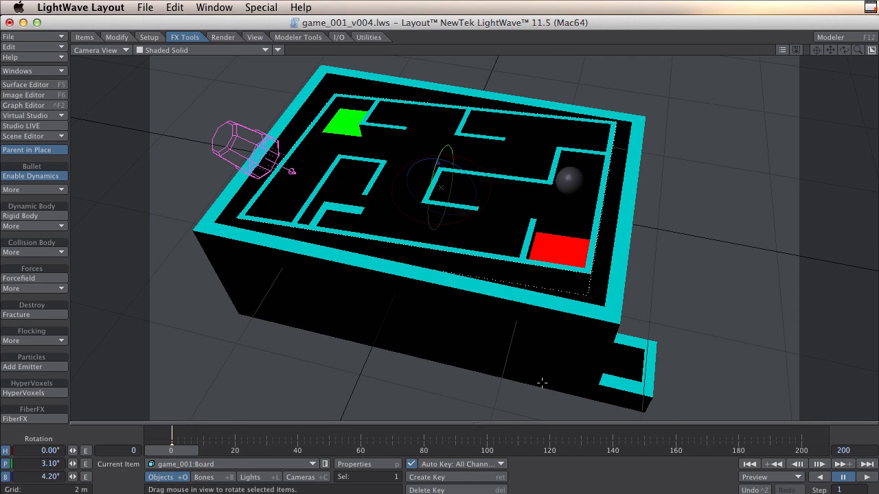
left_click(864, 477)
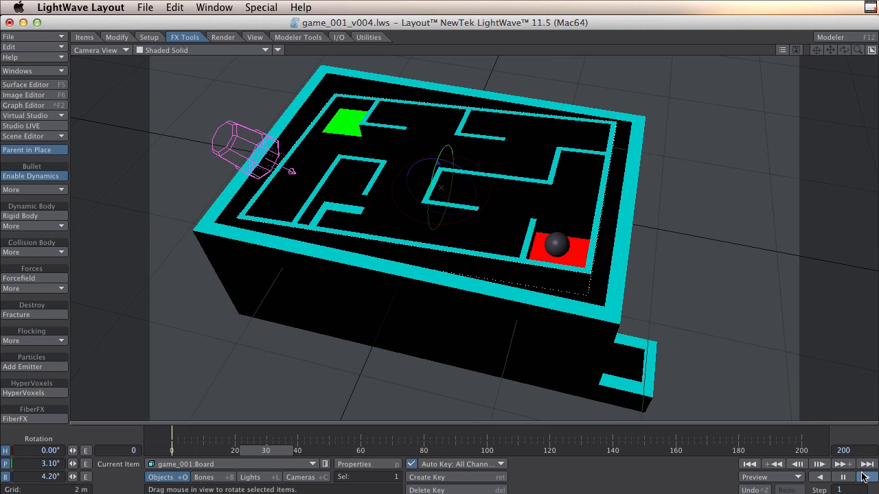
left_click(843, 477)
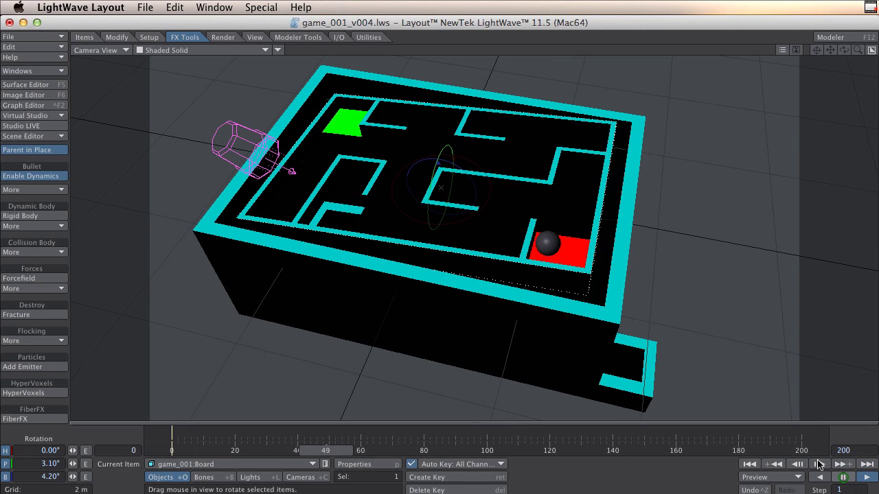
left_click(749, 464)
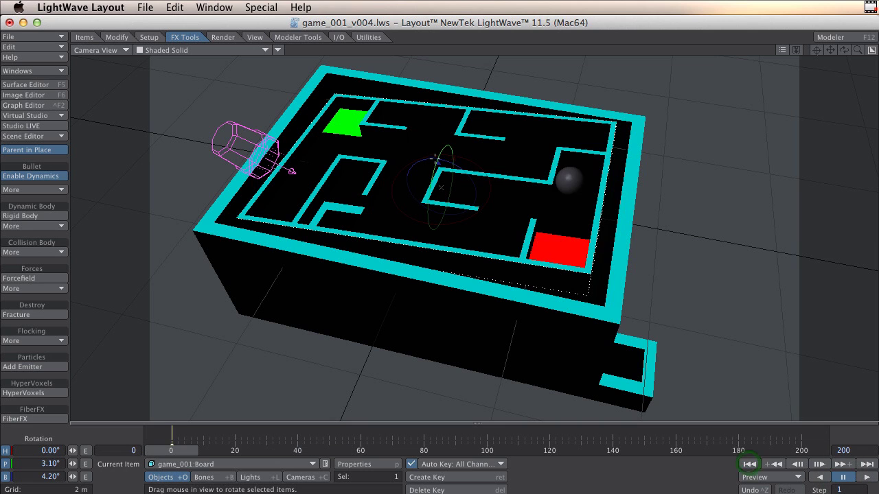
Tilt the Board to 9.60° pitch and 7.20° bank, then play the ball to frame 73
mouse_move(441, 157)
left_mouse_down()
mouse_move(439, 176)
mouse_move(417, 158)
mouse_move(425, 158)
left_mouse_up()
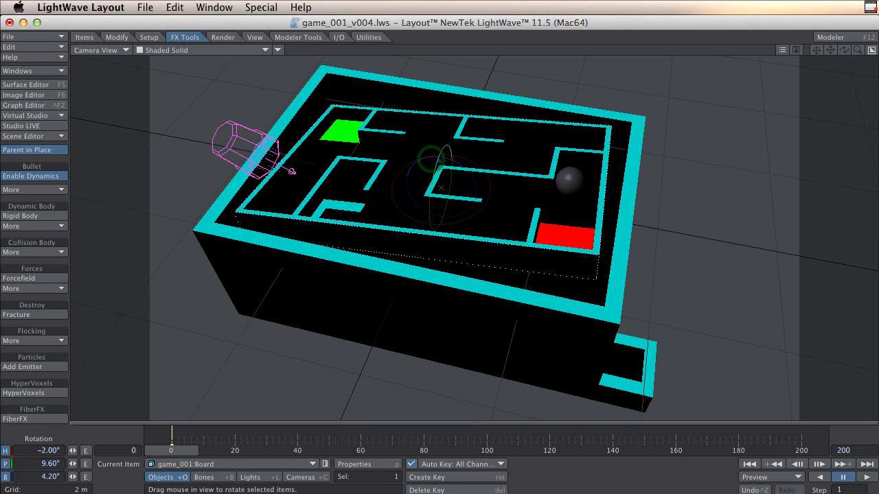
key("ctrl+z")
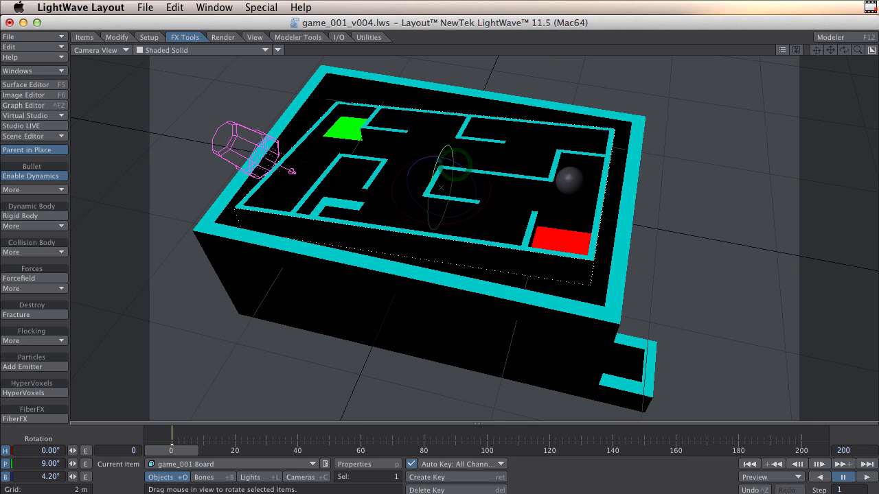
key("ctrl+z")
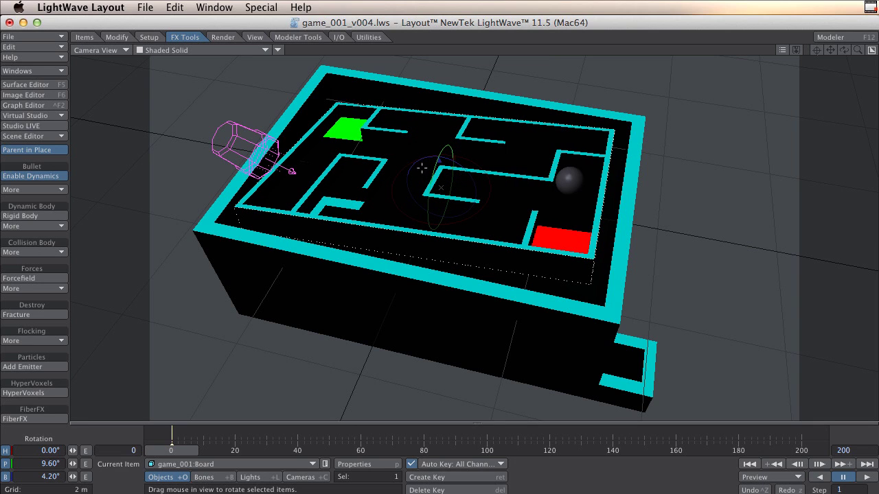
left_click_drag(410, 175, 409, 177)
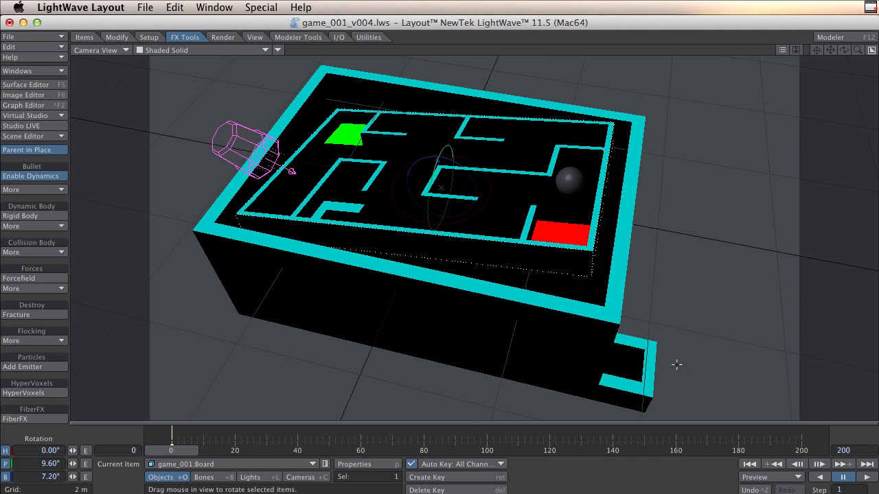
left_click(871, 479)
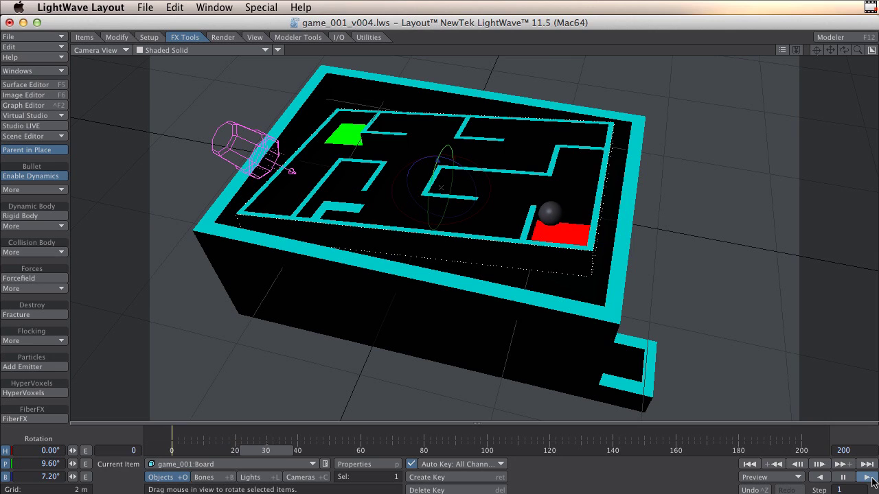
left_click(845, 477)
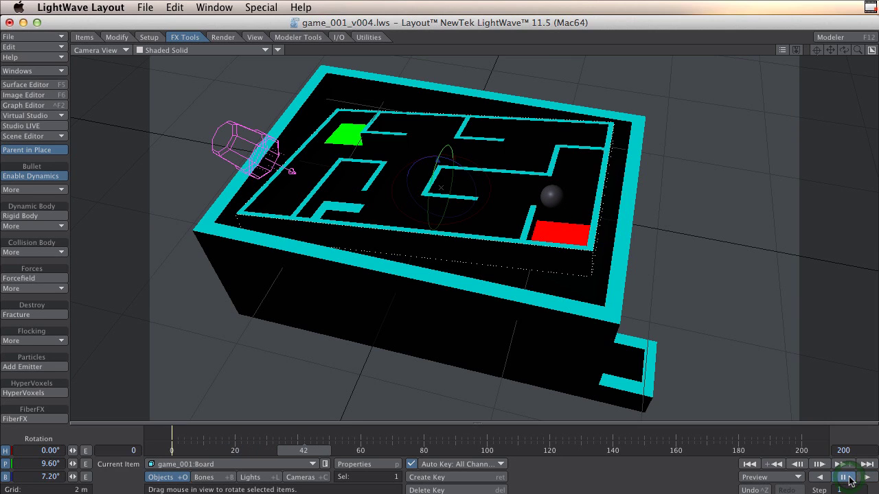
left_click(866, 477)
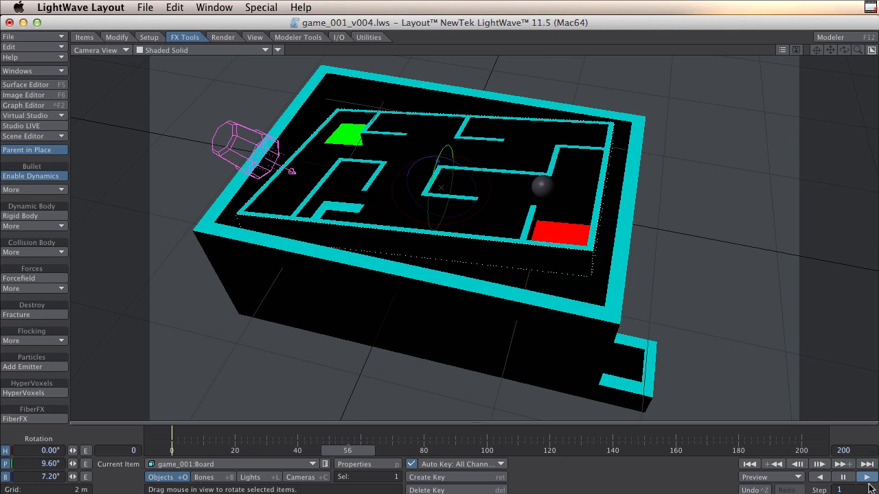
left_click(848, 478)
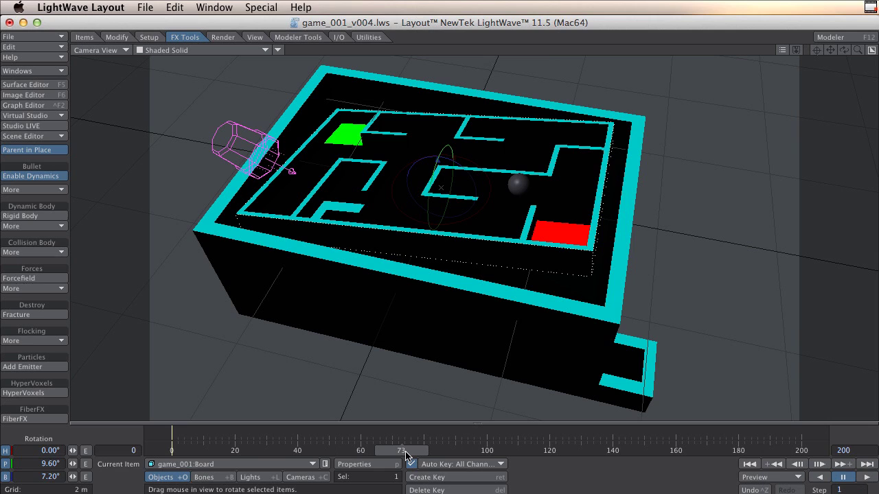
Key Board tilts at frames 70 and 81, reversing to −4.38° pitch and −2.32° bank
left_click_drag(405, 451, 395, 451)
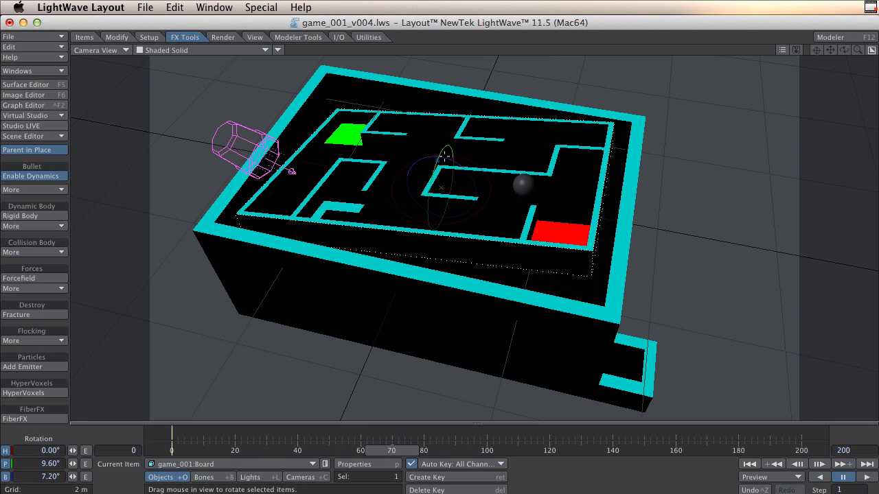
left_click_drag(442, 152, 445, 156)
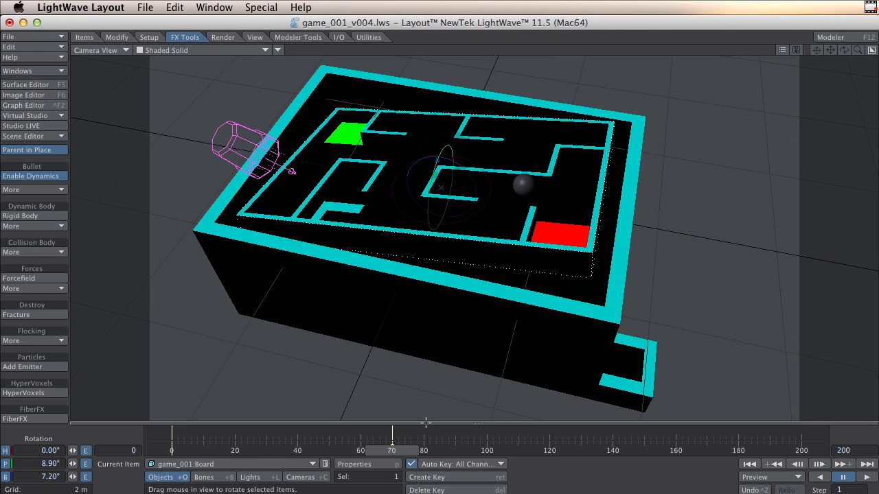
left_click_drag(402, 450, 425, 451)
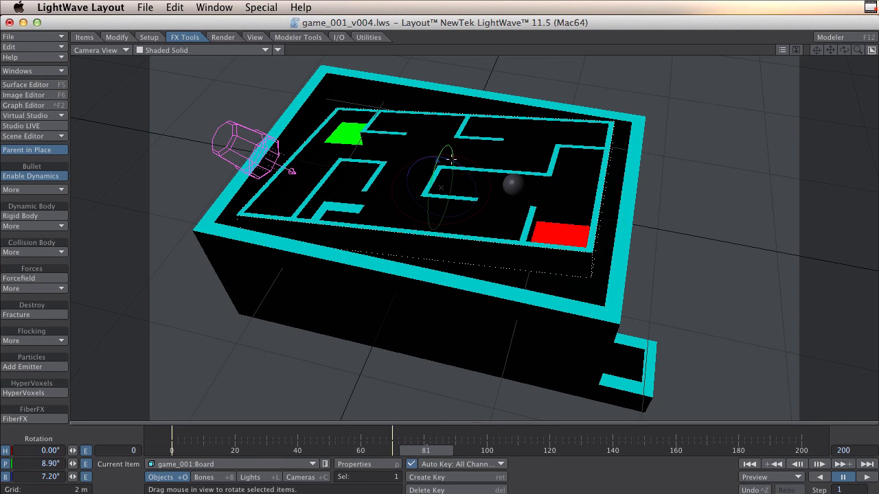
left_click_drag(450, 161, 446, 164)
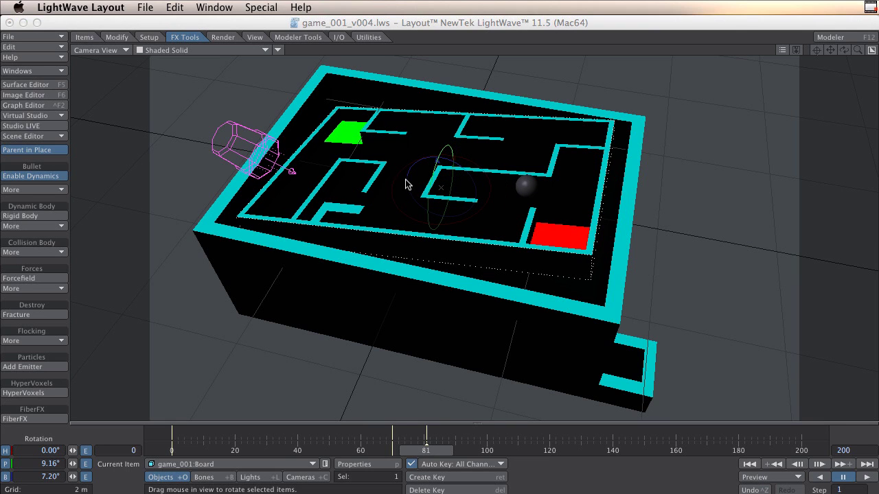
left_click_drag(404, 184, 409, 196)
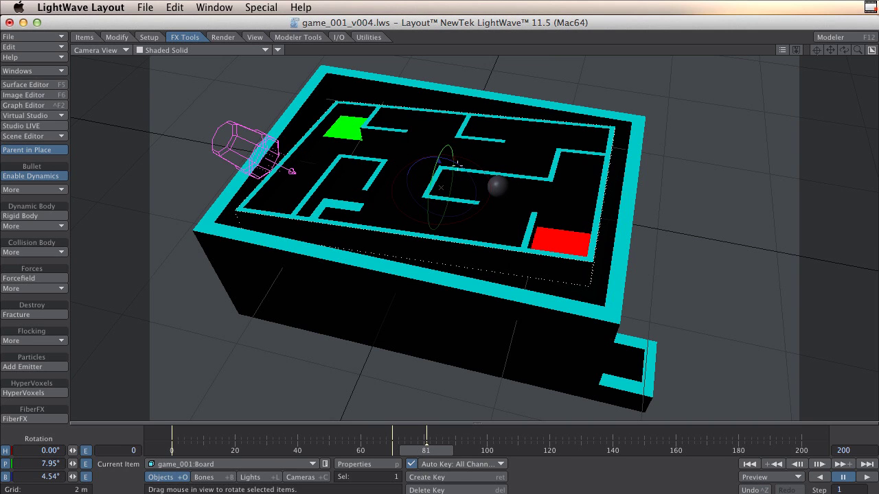
left_click_drag(459, 166, 451, 183)
left_click_drag(431, 451, 231, 451)
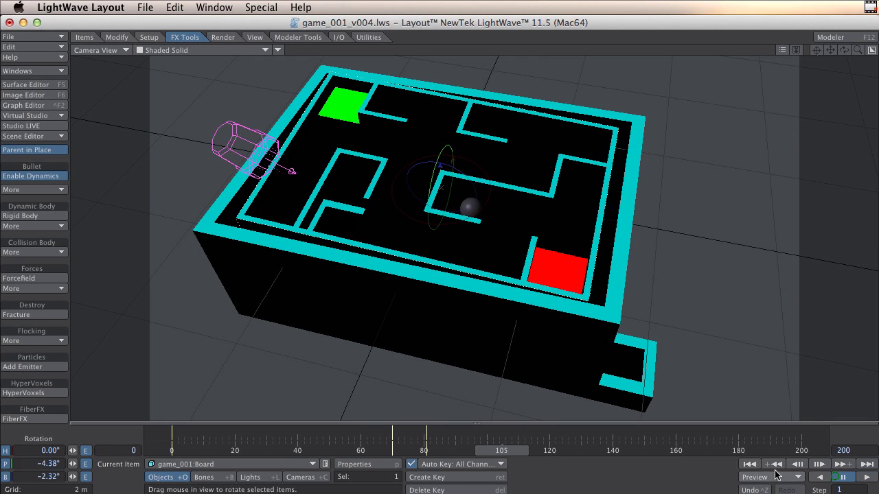
Move the Board's tilt key from frame 71 to 70 and key a 3.19° bank at frame 109
left_click(749, 464)
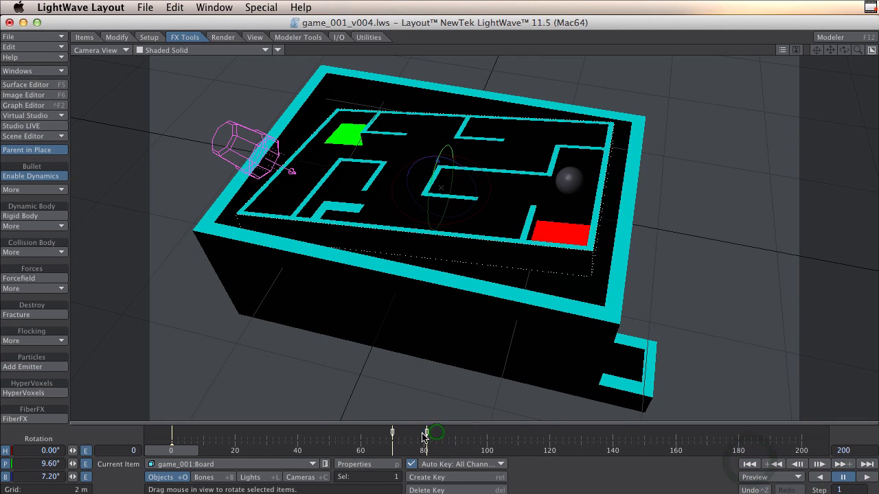
left_click(392, 433)
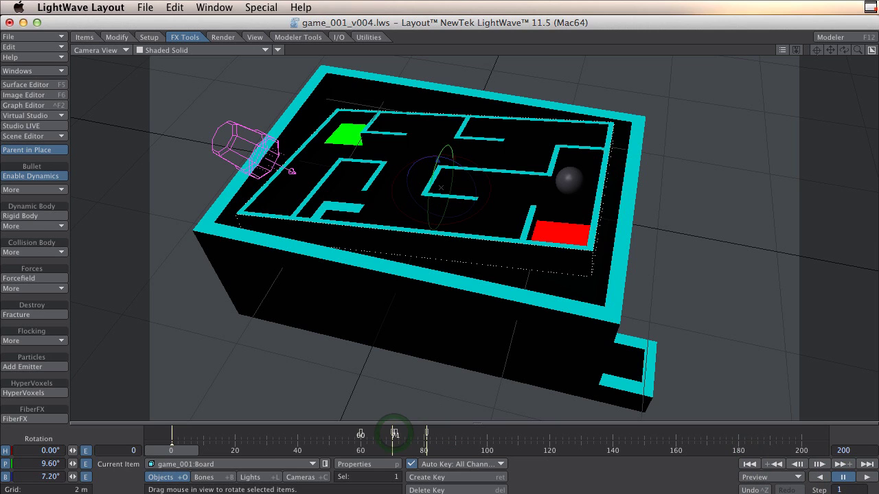
left_click_drag(394, 434, 392, 434)
left_click(864, 477)
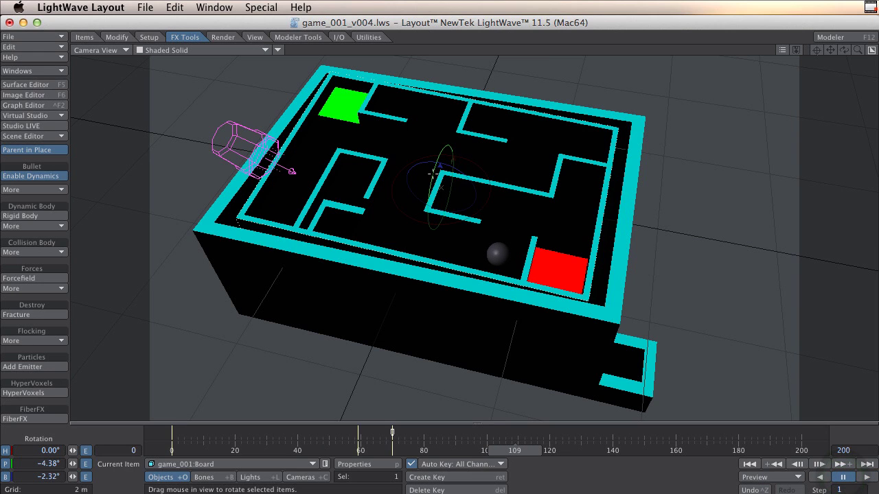
left_click_drag(423, 166, 424, 162)
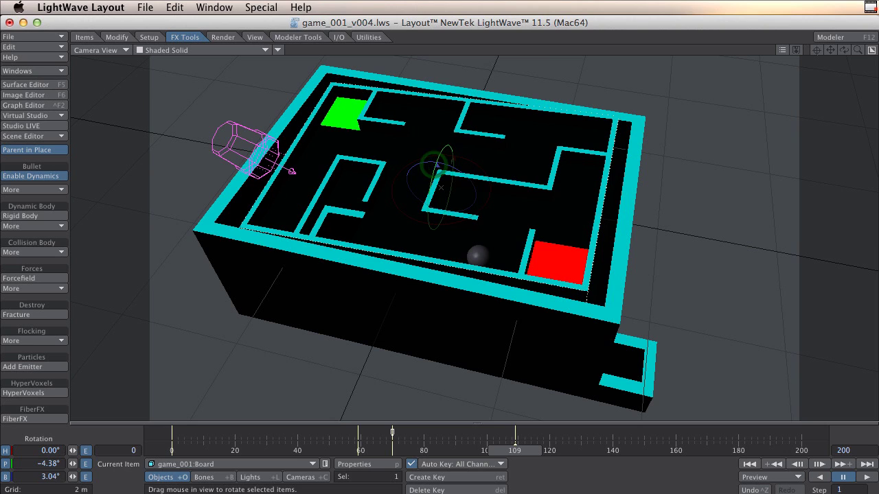
right_click_drag(434, 165, 434, 162)
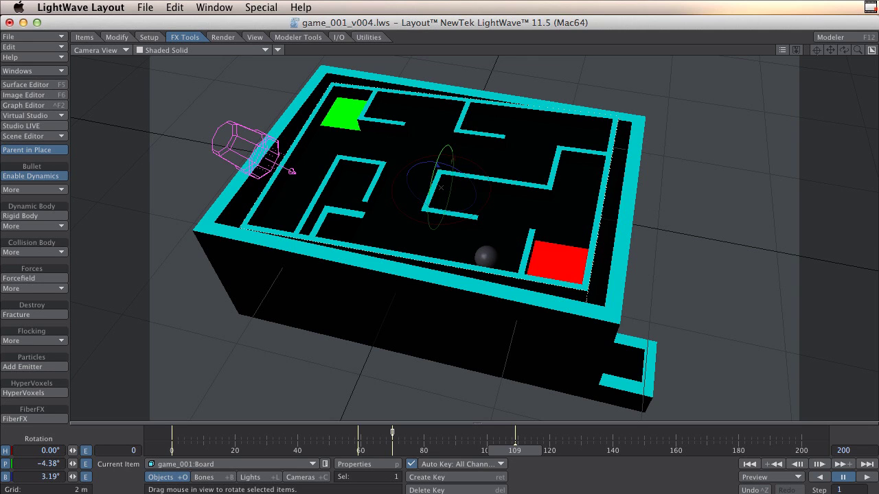
Uncheck On for game_001:Ball in the Bullet Dynamics panel and close it
left_click_drag(878, 52, 733, 53)
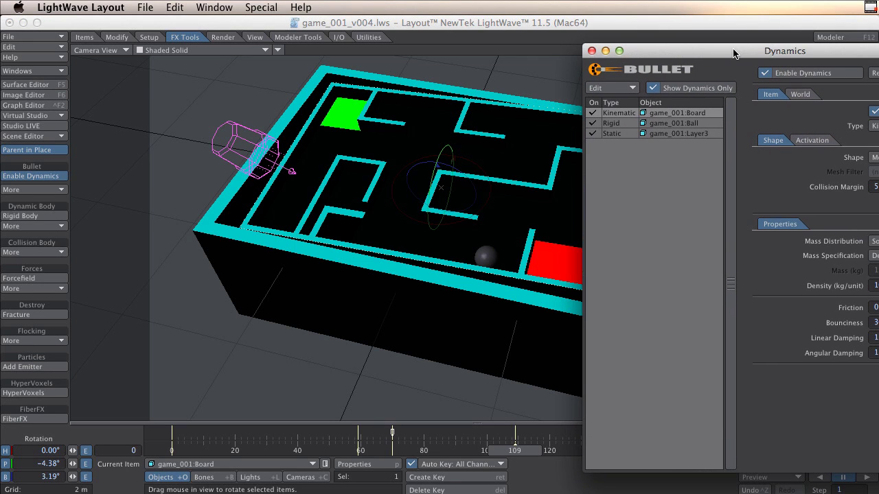
left_click(686, 124)
left_click(592, 123)
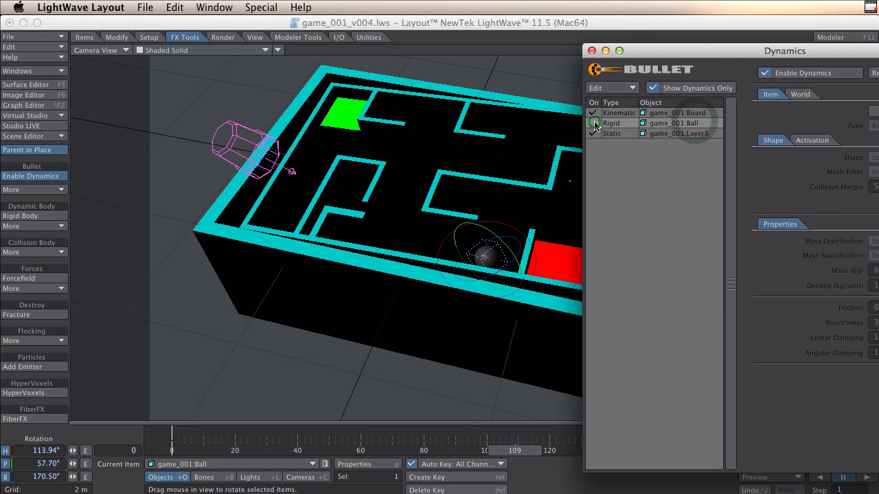
left_click(754, 50)
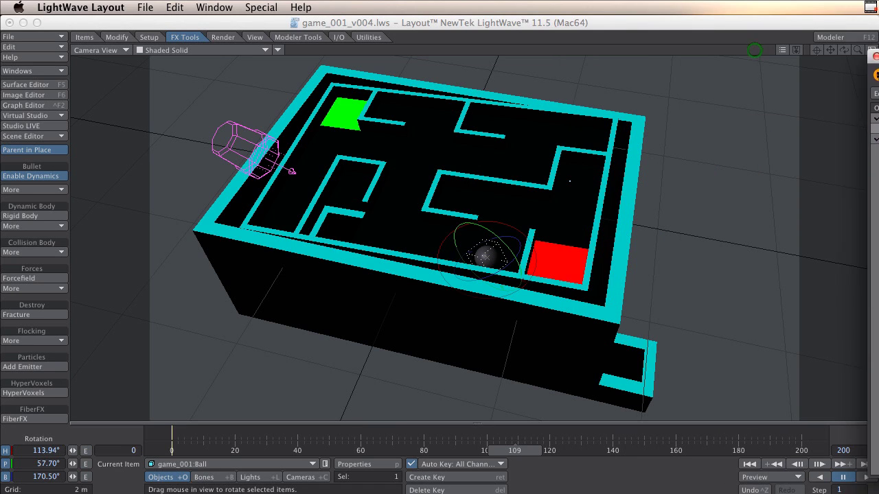
Select the Board and bank it to 6.38° at frame 109
left_click(452, 195)
left_click(451, 195)
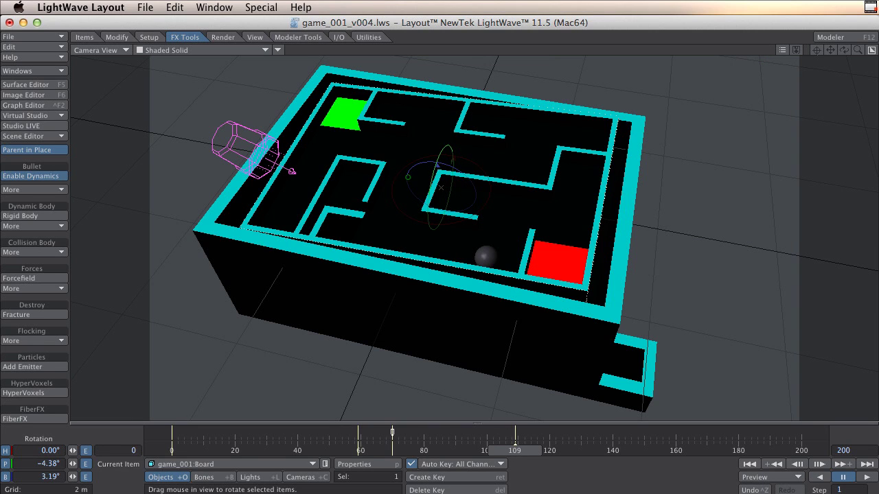
mouse_move(407, 177)
left_mouse_down()
mouse_move(436, 166)
mouse_move(415, 176)
left_mouse_up()
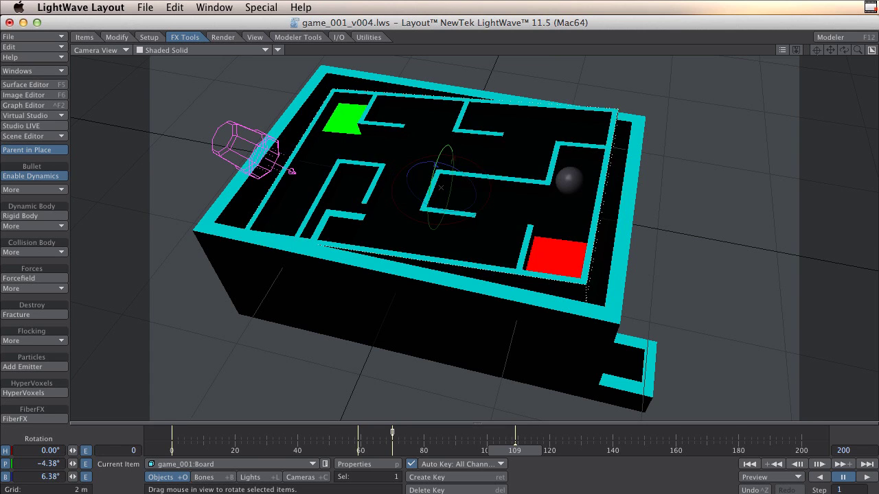
Re-enable Bullet rigid-body dynamics on game_001:Ball and replay the simulation from the first frame
left_click(735, 116)
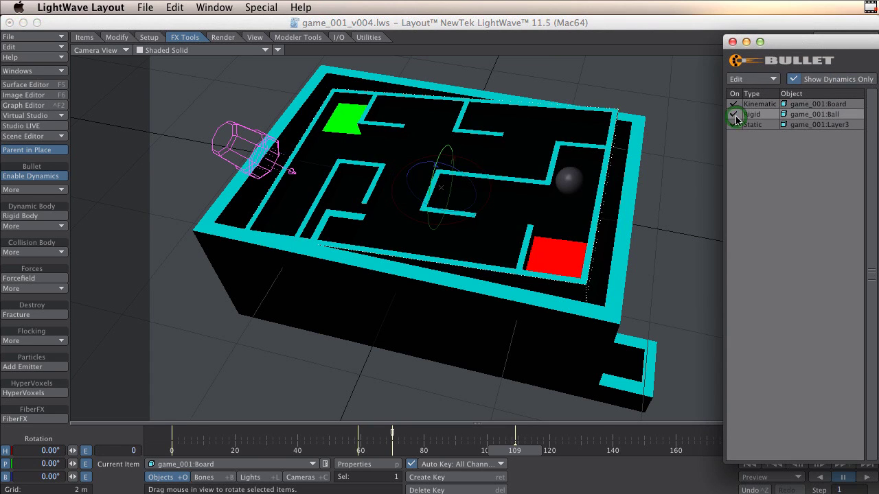
left_click_drag(812, 49, 822, 30)
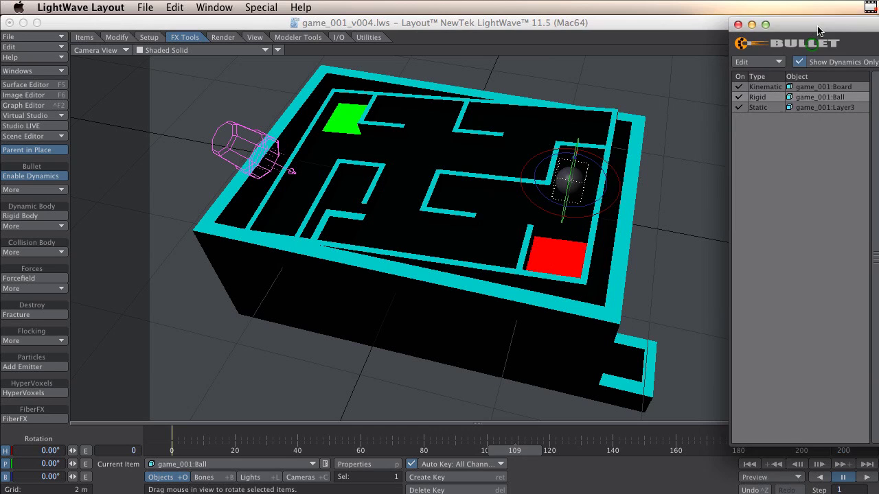
left_click(755, 464)
left_click(867, 478)
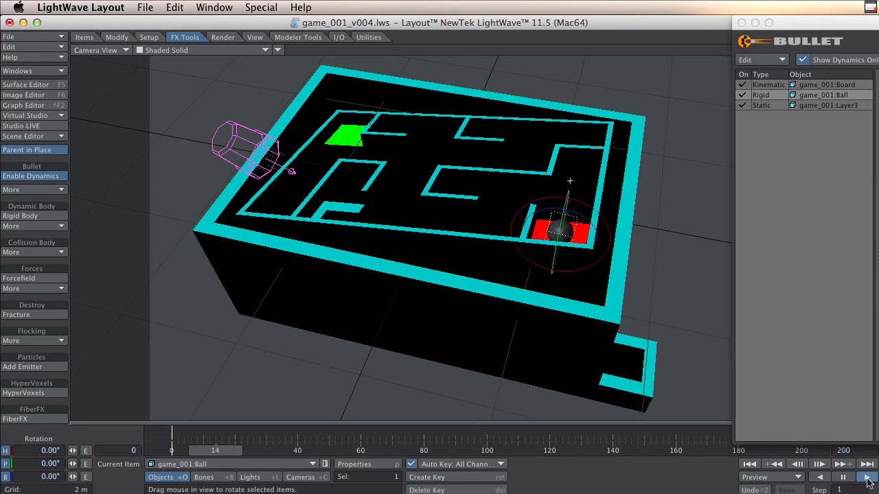
Set the scene's end frame to 400 and let playback run past frame 250
left_click(843, 450)
type("40")
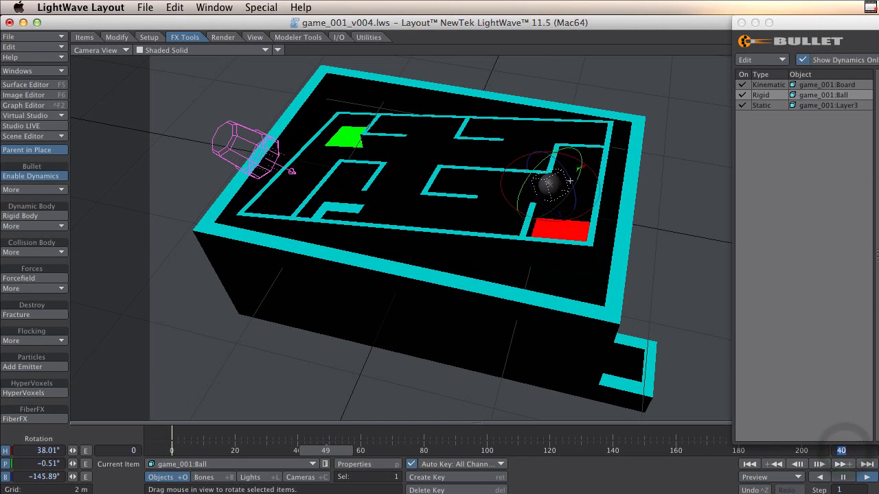
key("Return")
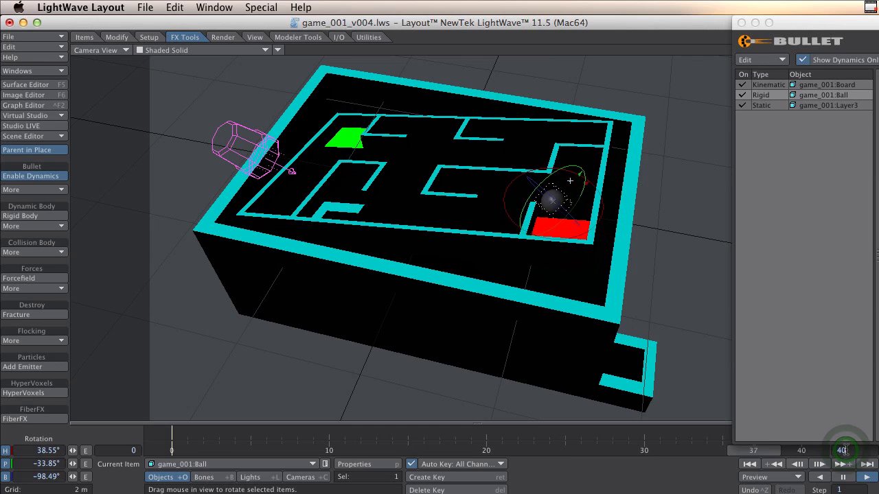
type("0")
key("Return")
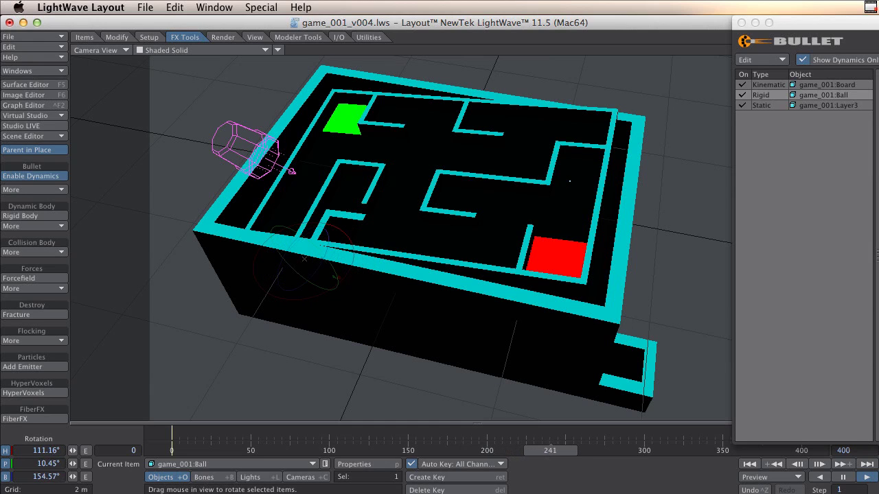
left_click_drag(305, 259, 323, 261)
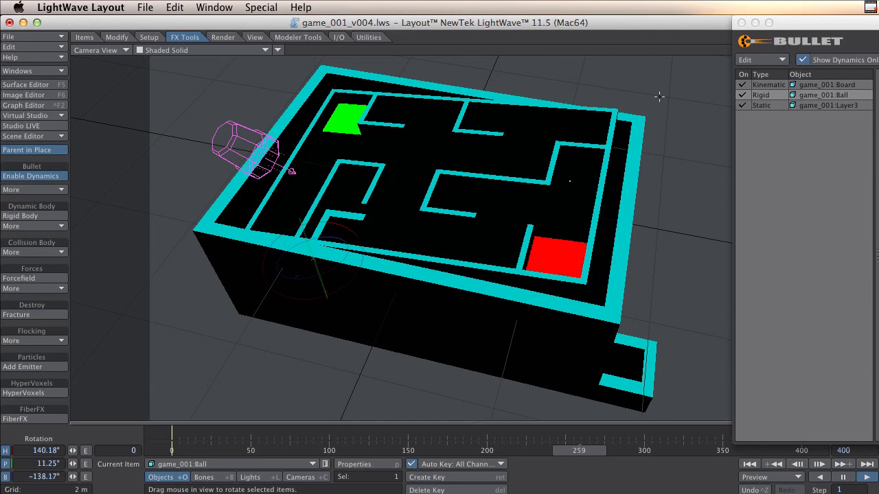